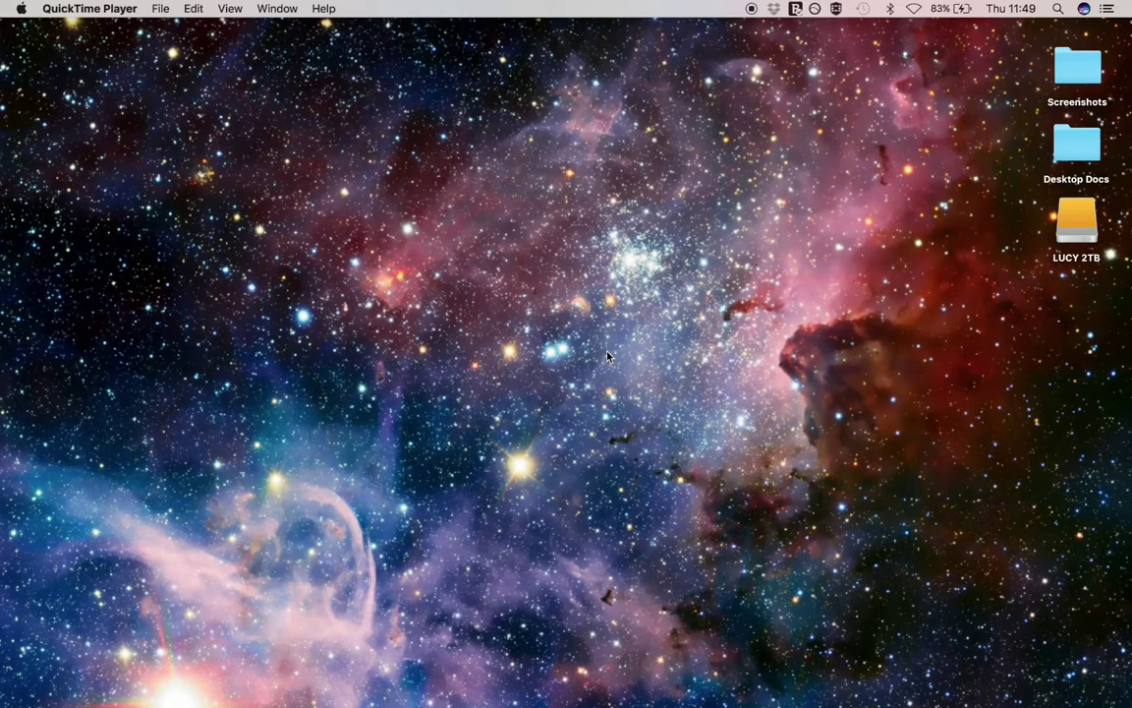
Move to the full-screen Final Cut Pro space with Control-Right Arrow.
key(ctrl+Right)
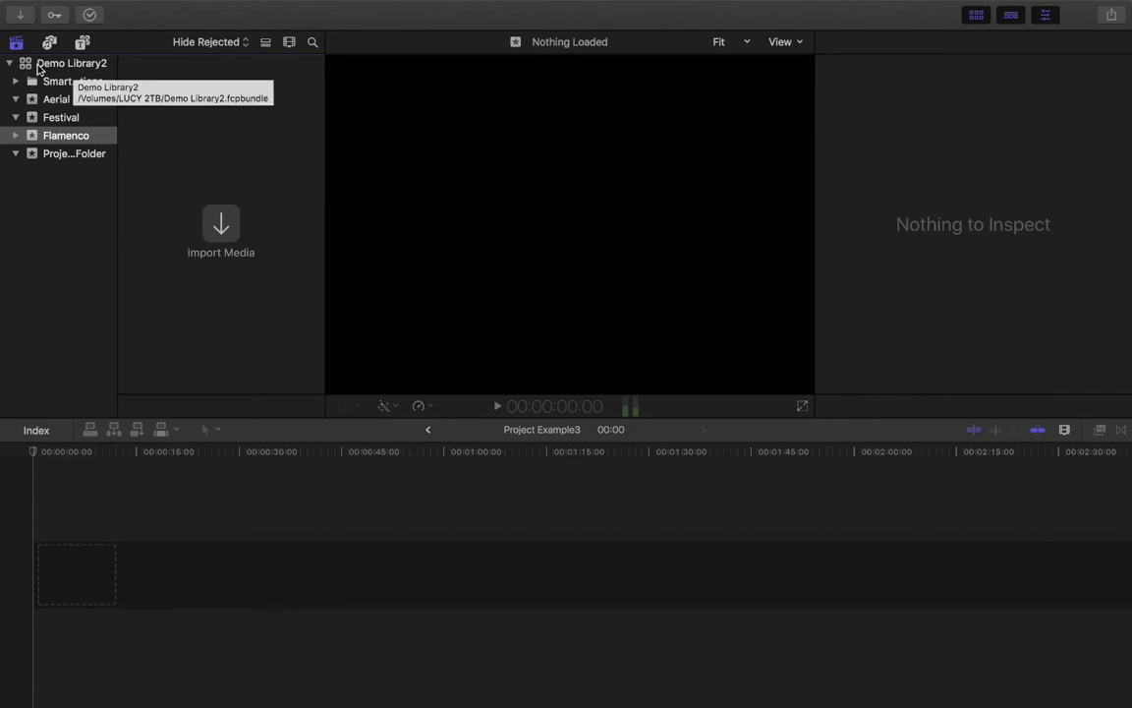
Show Demo Library2's contents and open the Aerial Solo project from the Aerial event.
click(34, 65)
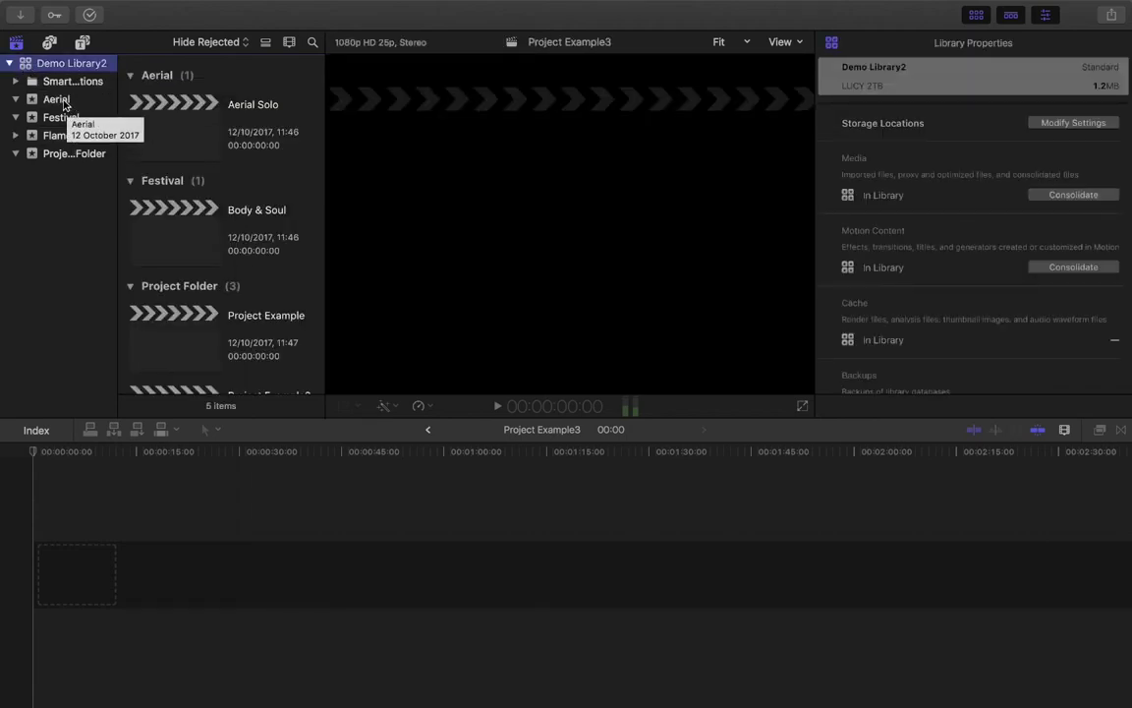
click(56, 101)
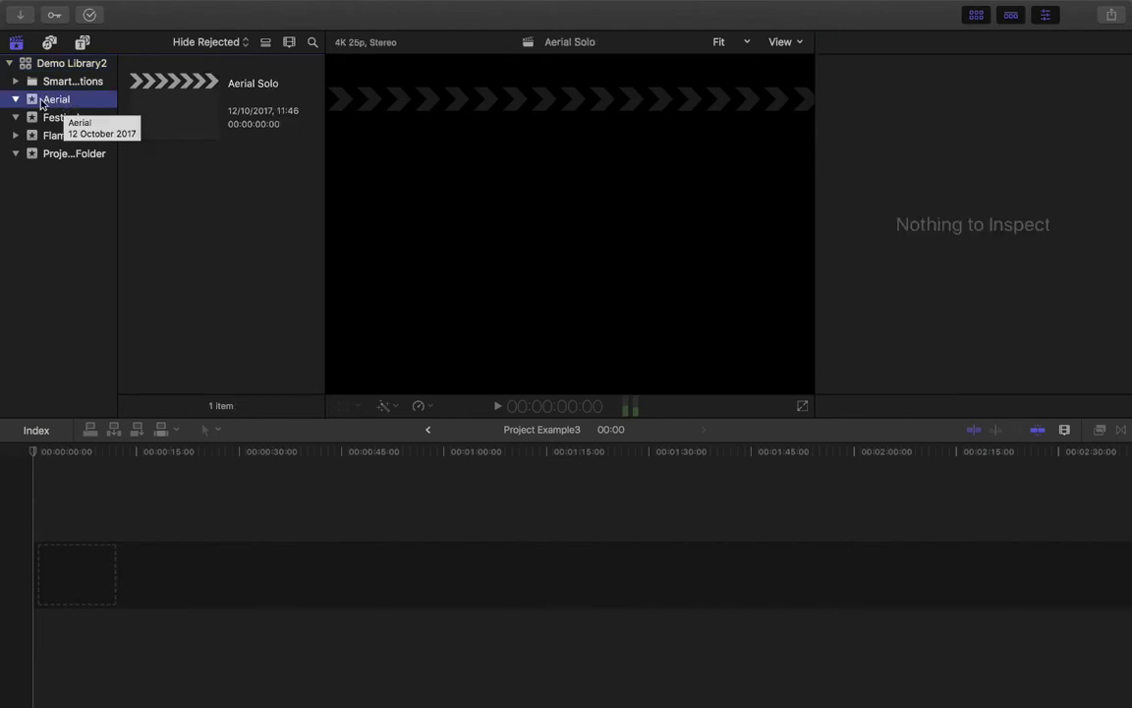
double_click(175, 104)
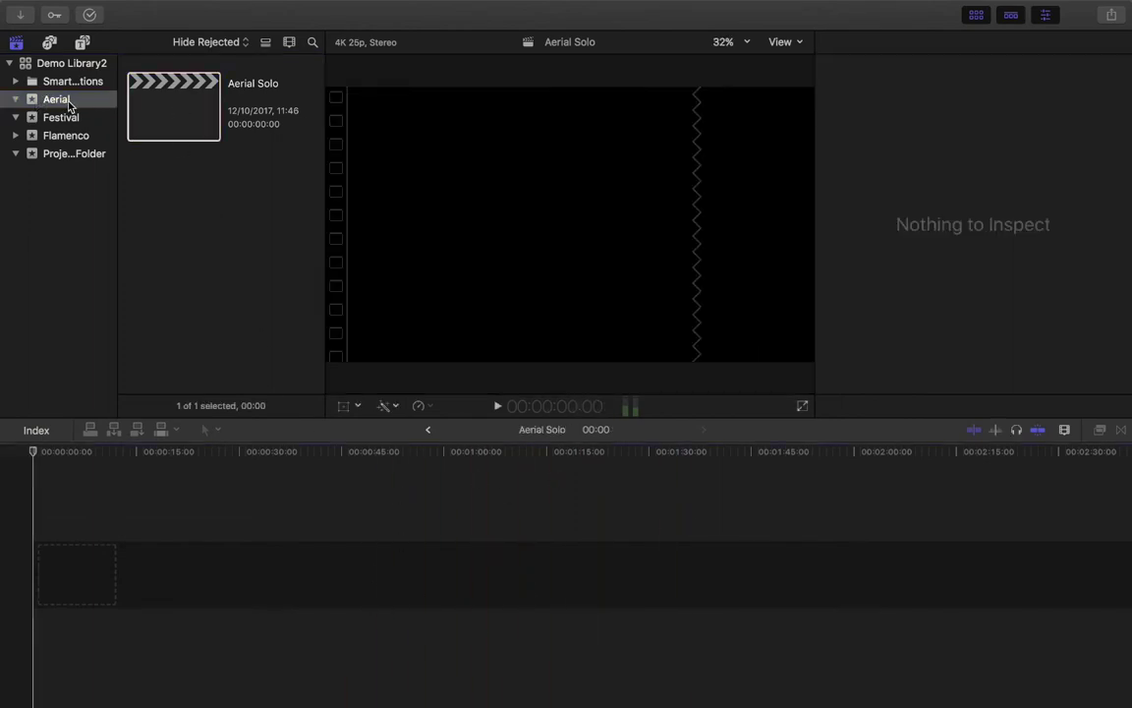
Browse the Flamenco and Festival events and the projects folder, then reselect Aerial.
click(71, 136)
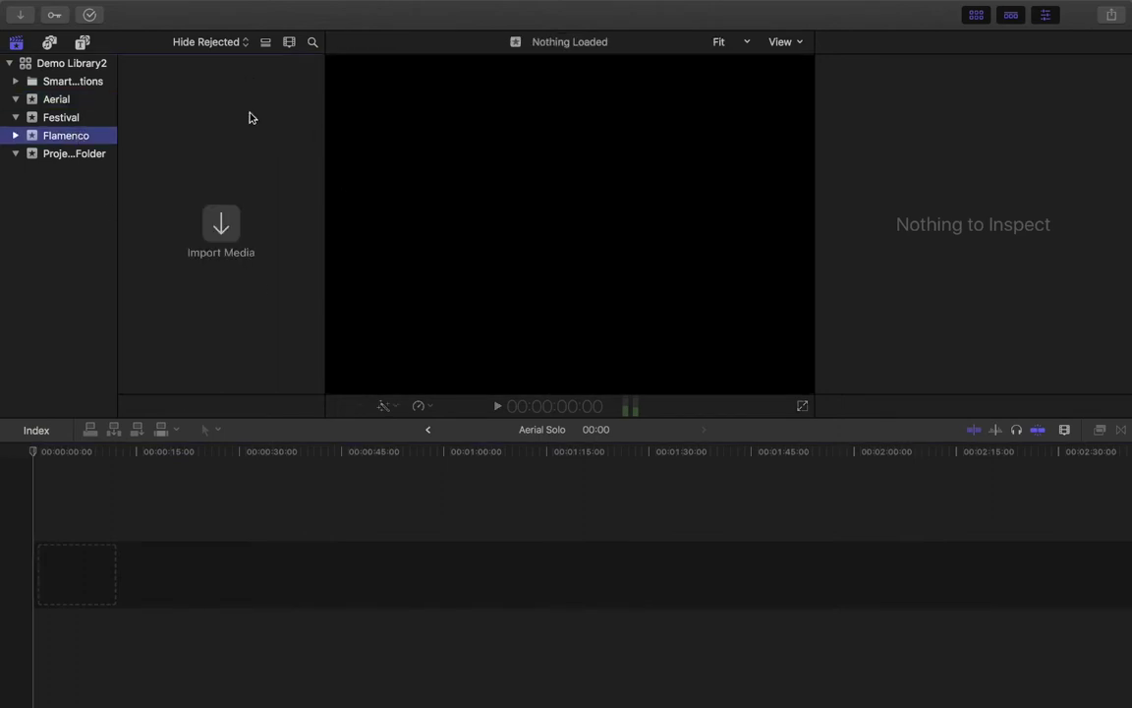
click(57, 118)
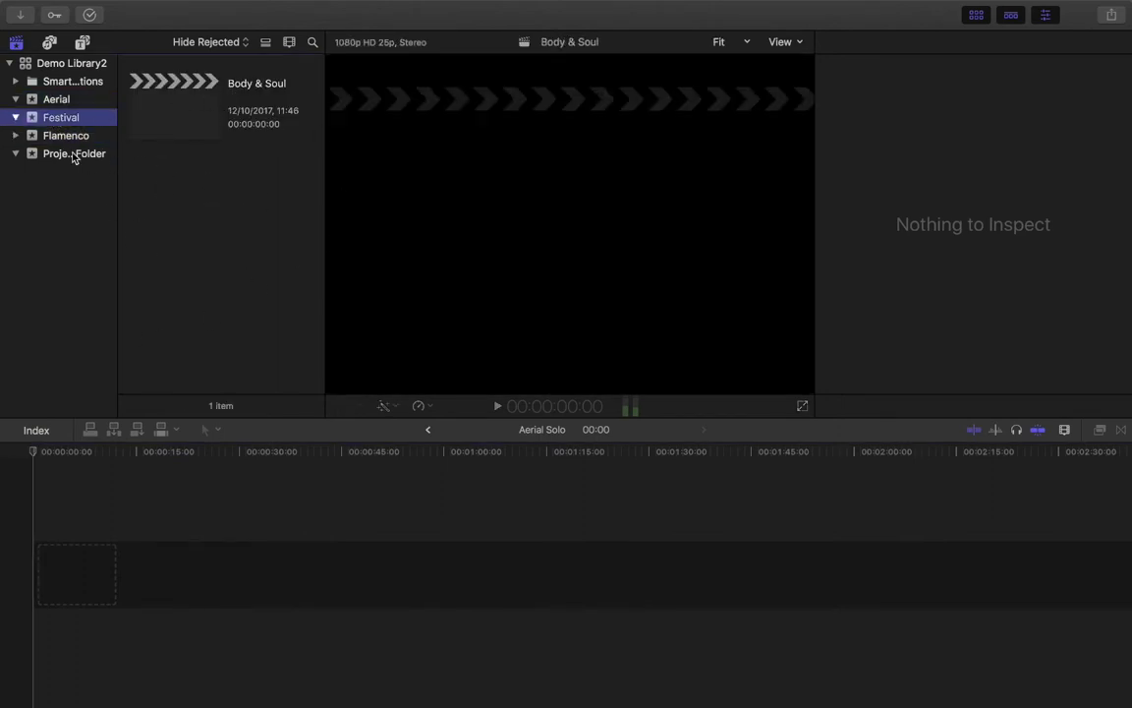
click(74, 154)
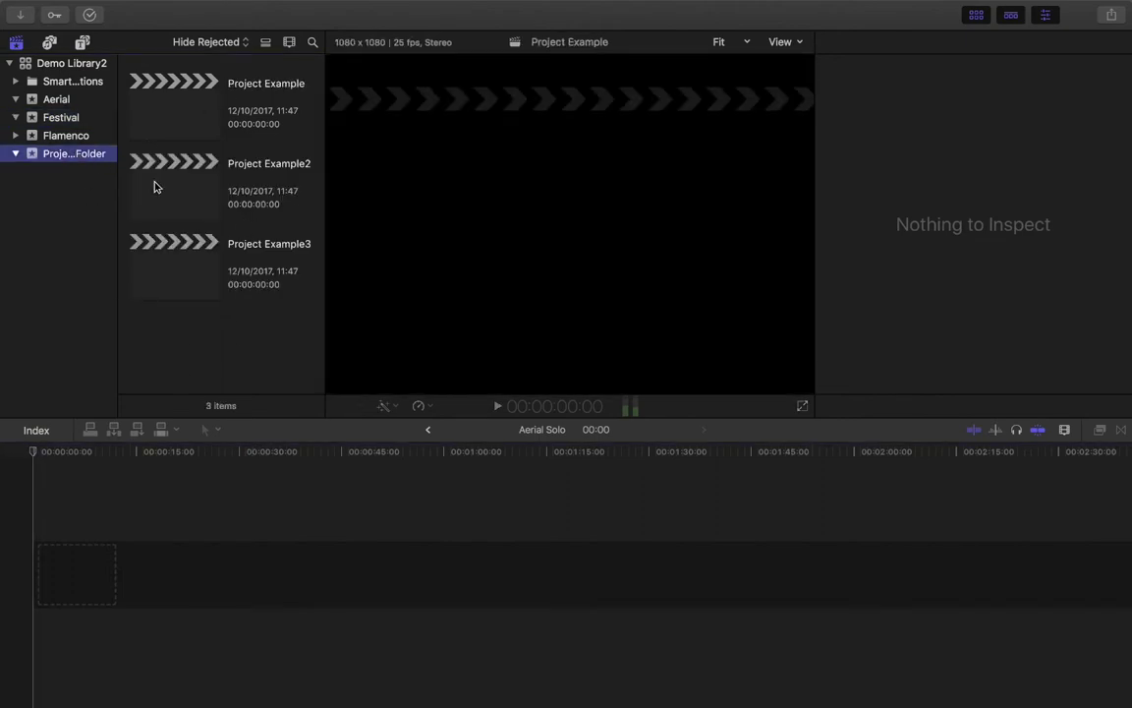
click(56, 101)
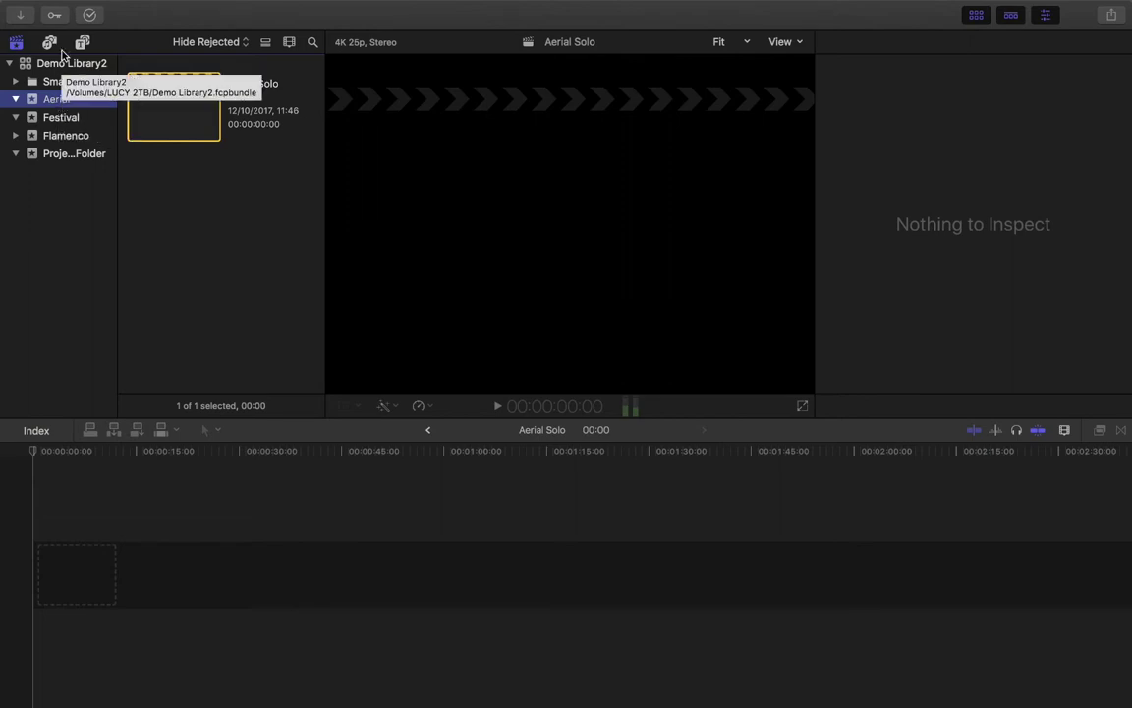
click(21, 20)
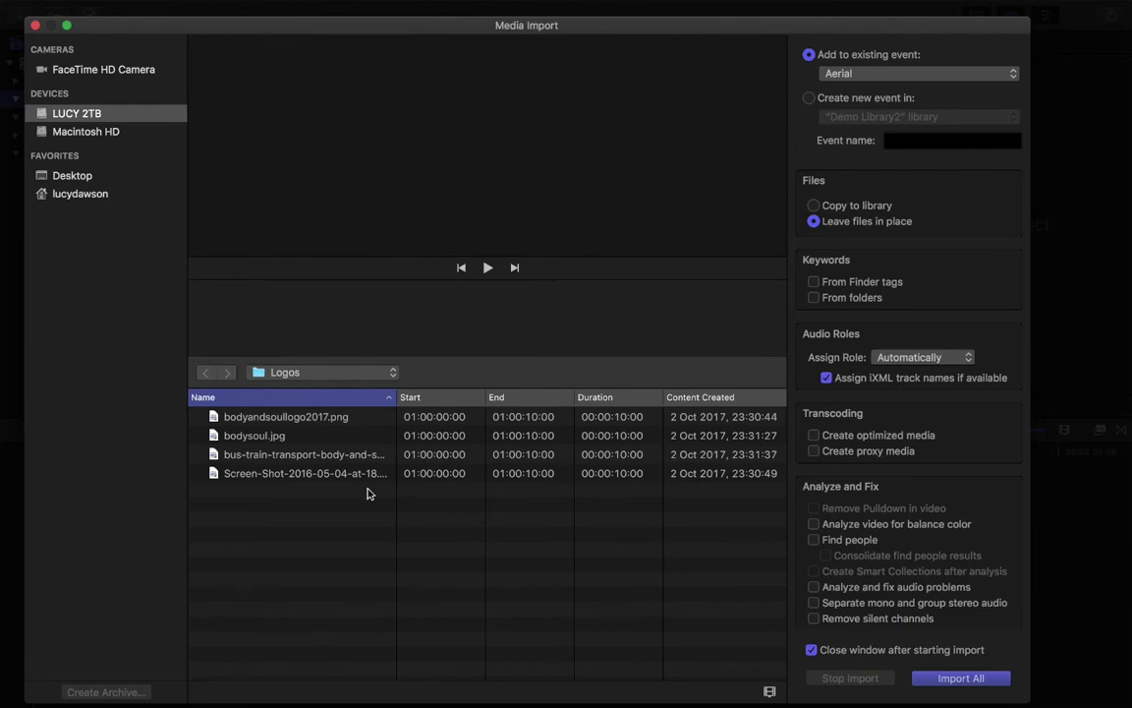
click(35, 25)
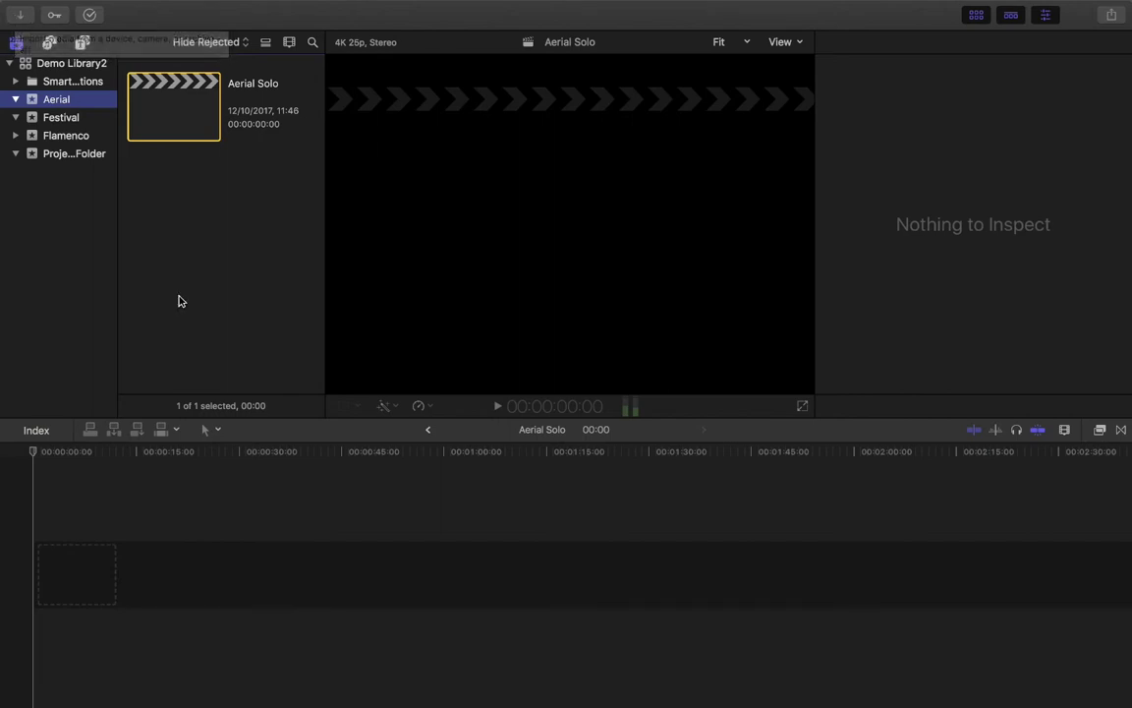
key(super+i)
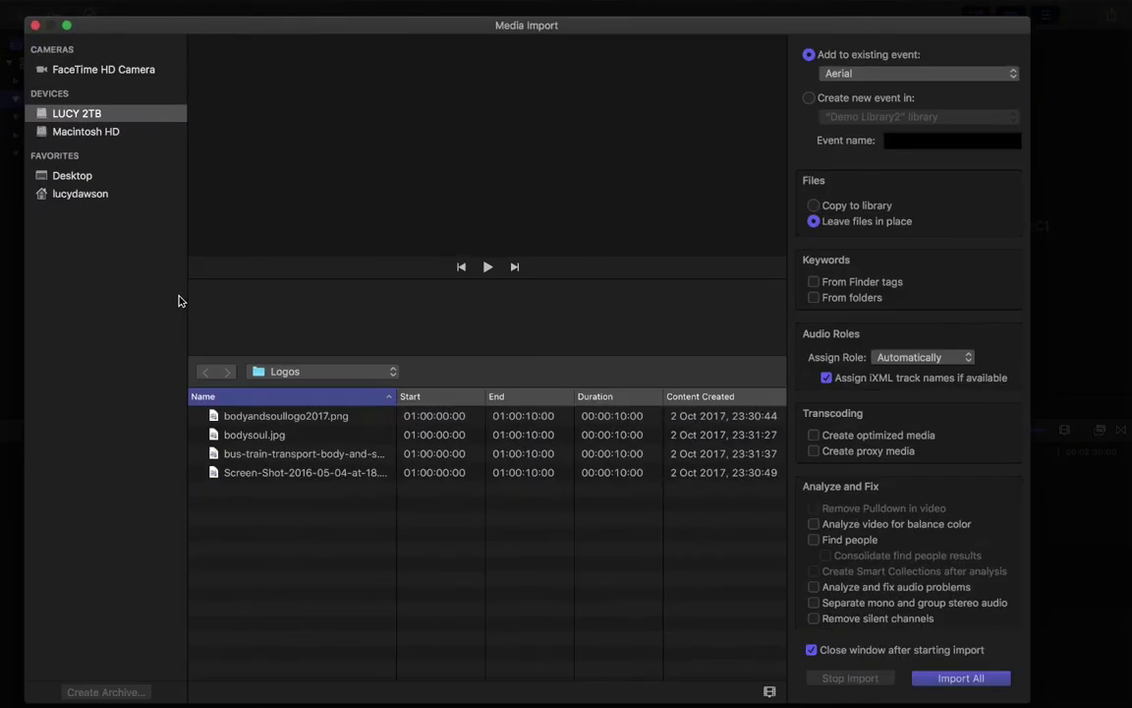
click(34, 26)
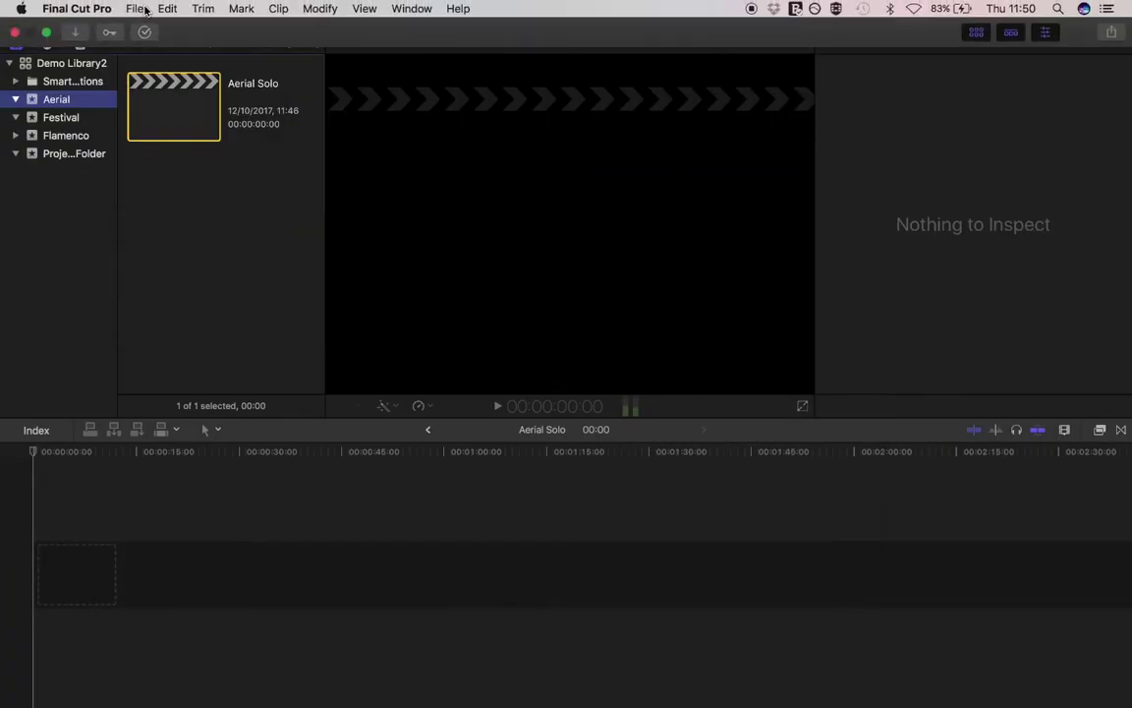
Choose File > Import > Media to import into the Aerial event.
click(134, 9)
mouse_move(138, 102)
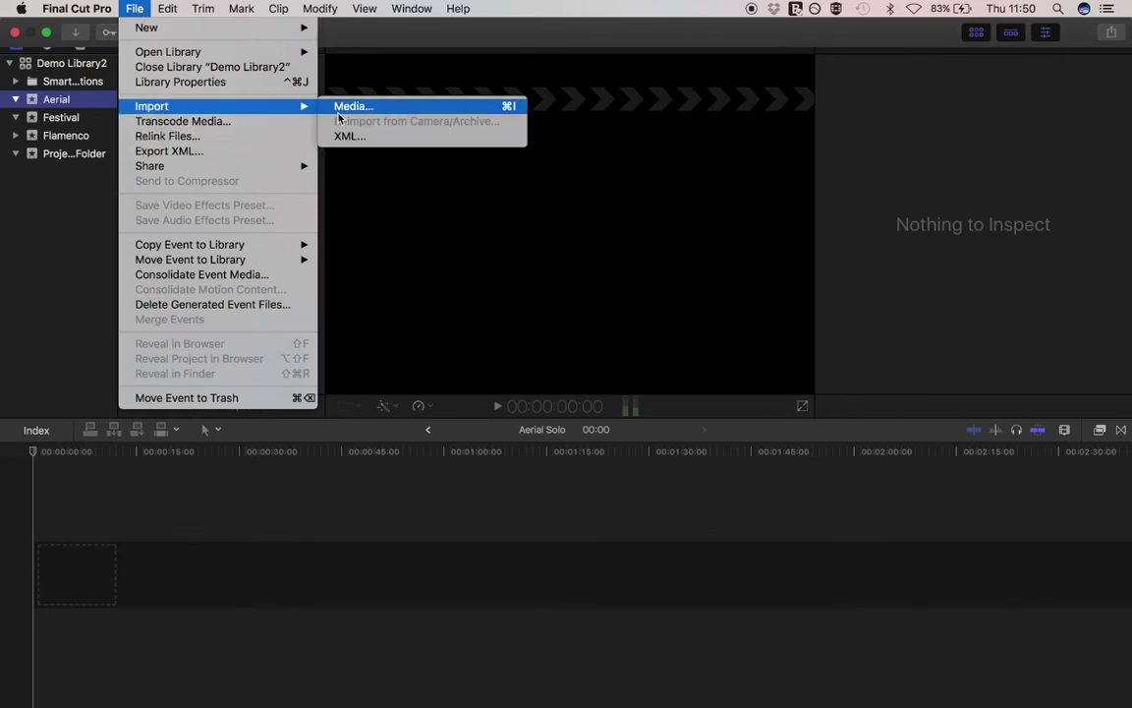
click(346, 106)
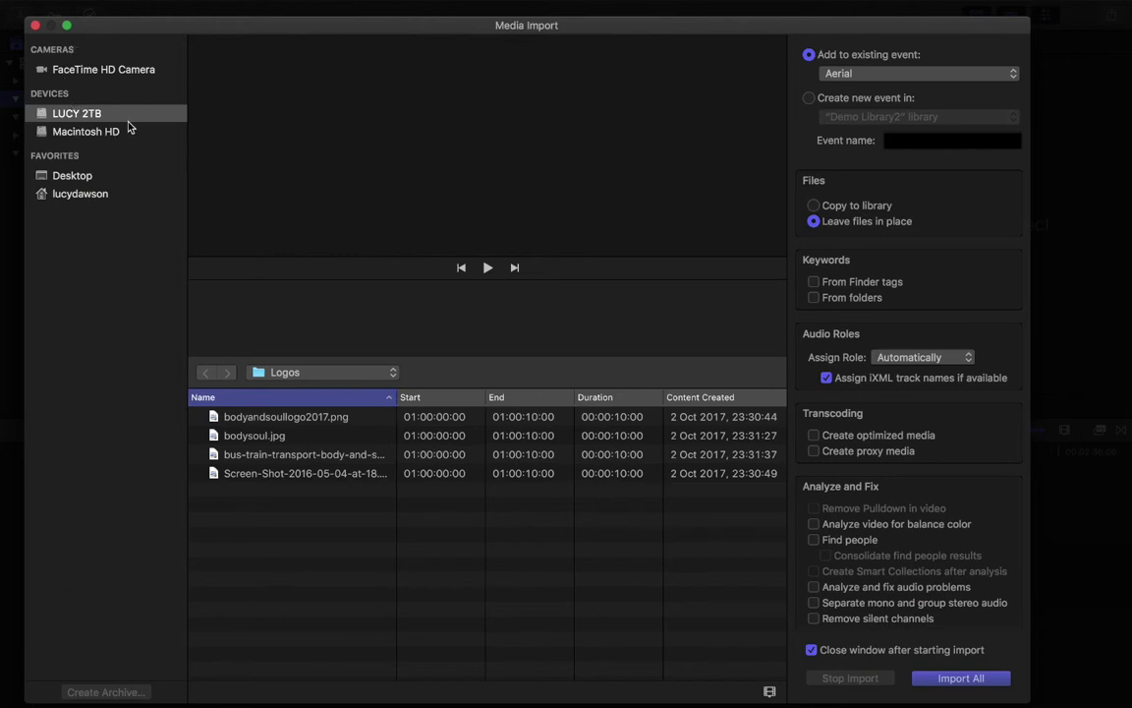
Browse Macintosh HD, Desktop and the LUCY 2TB drive in the import sidebar.
click(85, 133)
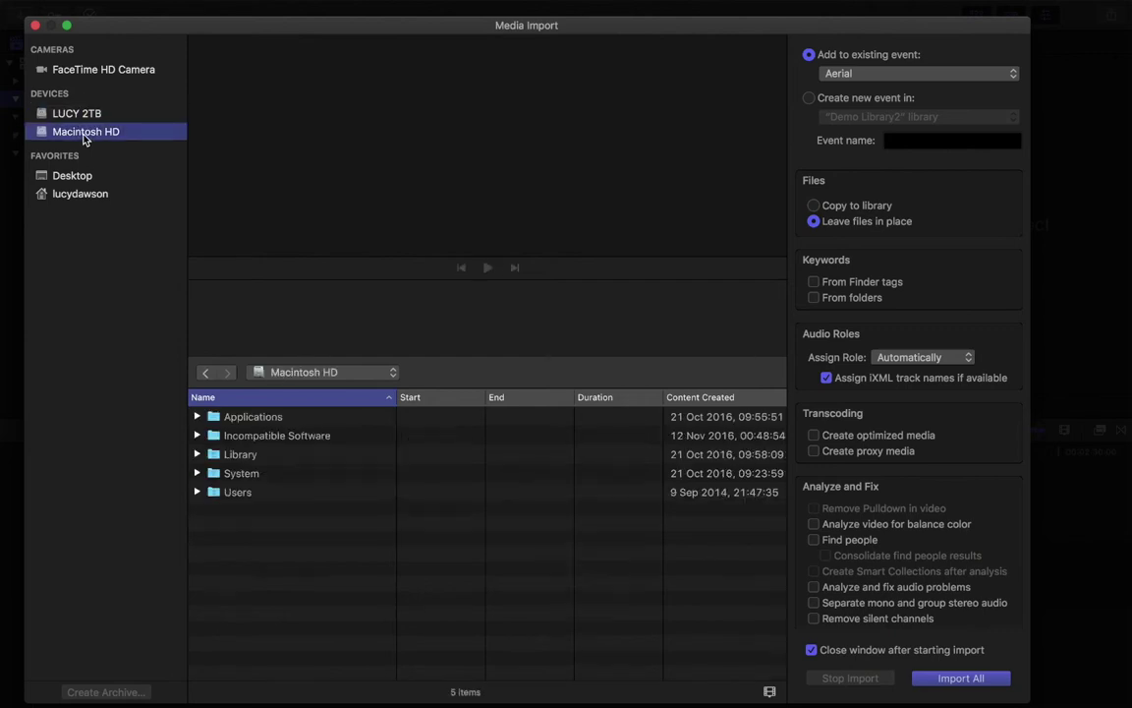
click(82, 119)
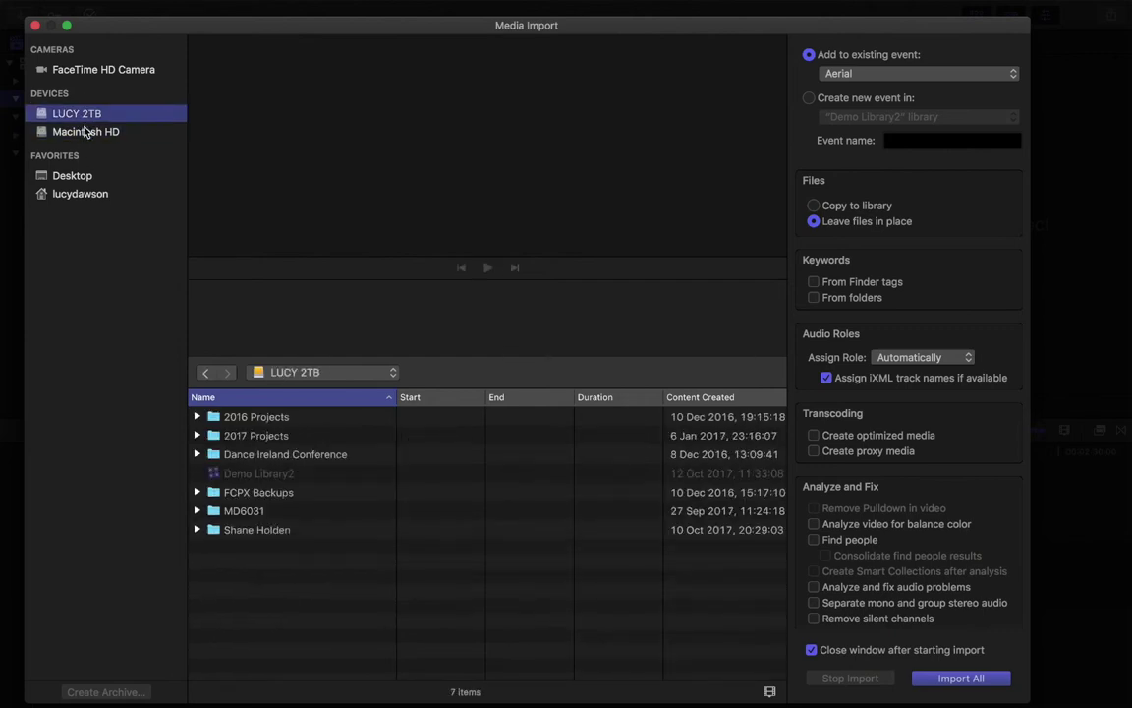
click(85, 129)
click(87, 173)
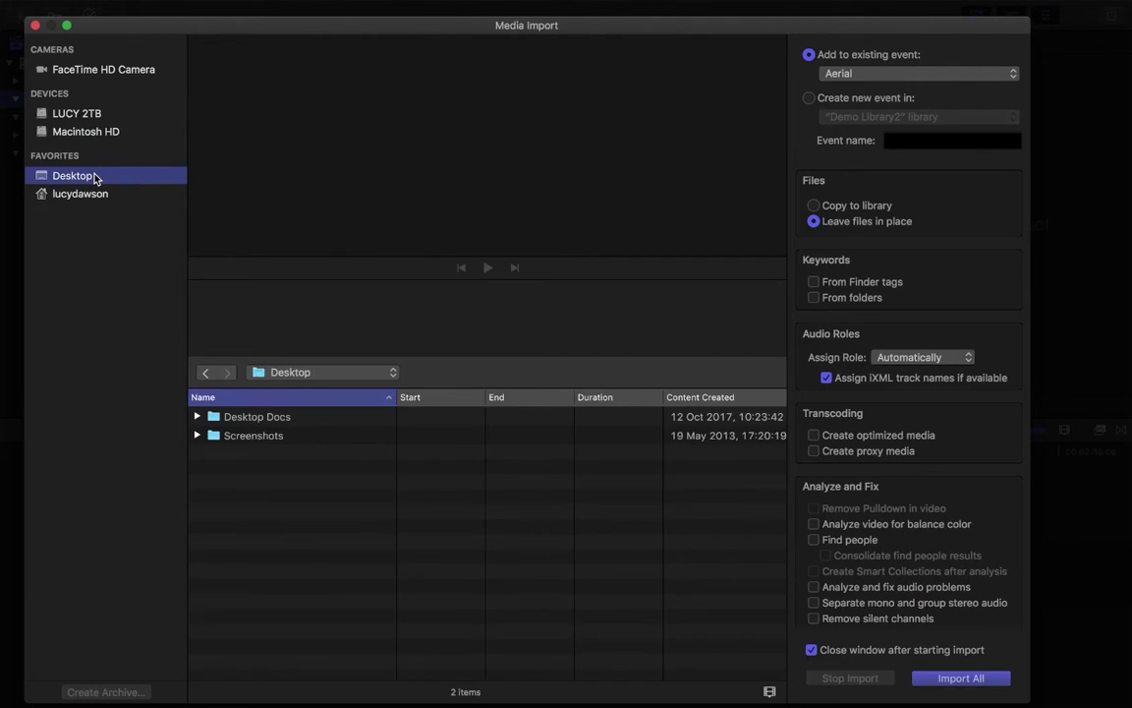
click(82, 136)
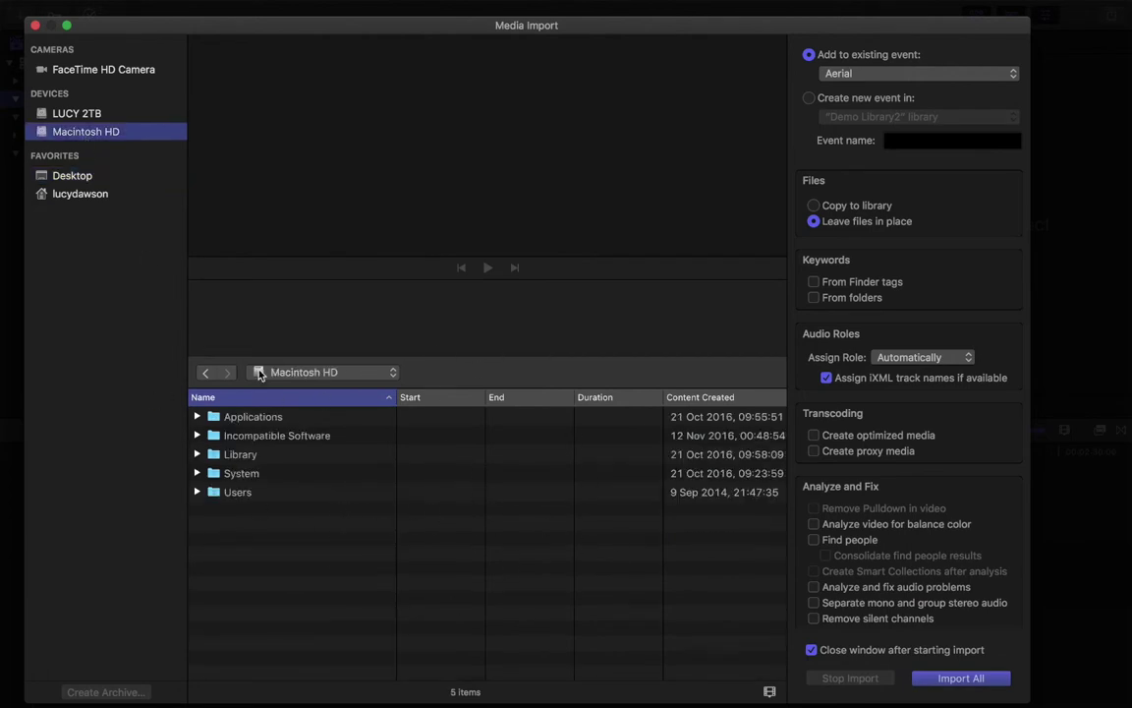
click(81, 119)
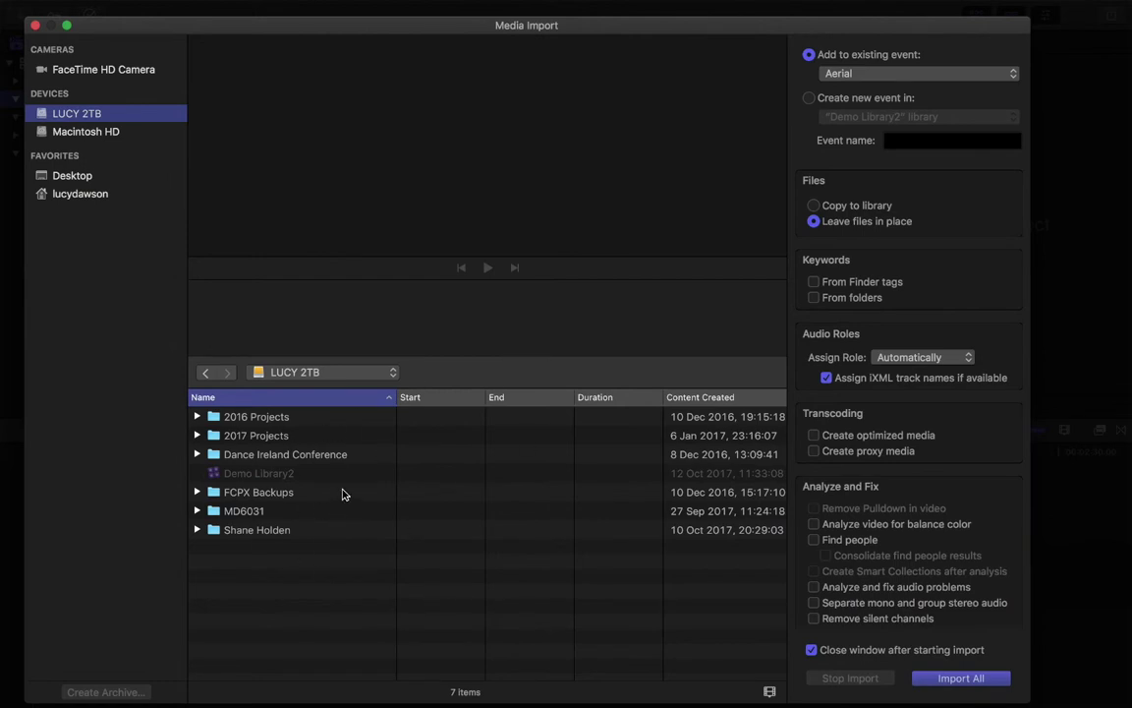
Peek into the 2016 Projects folder, then return to LUCY 2TB's top level via the path menu.
click(393, 373)
click(393, 377)
click(393, 377)
click(393, 377)
double_click(236, 418)
click(393, 373)
click(328, 393)
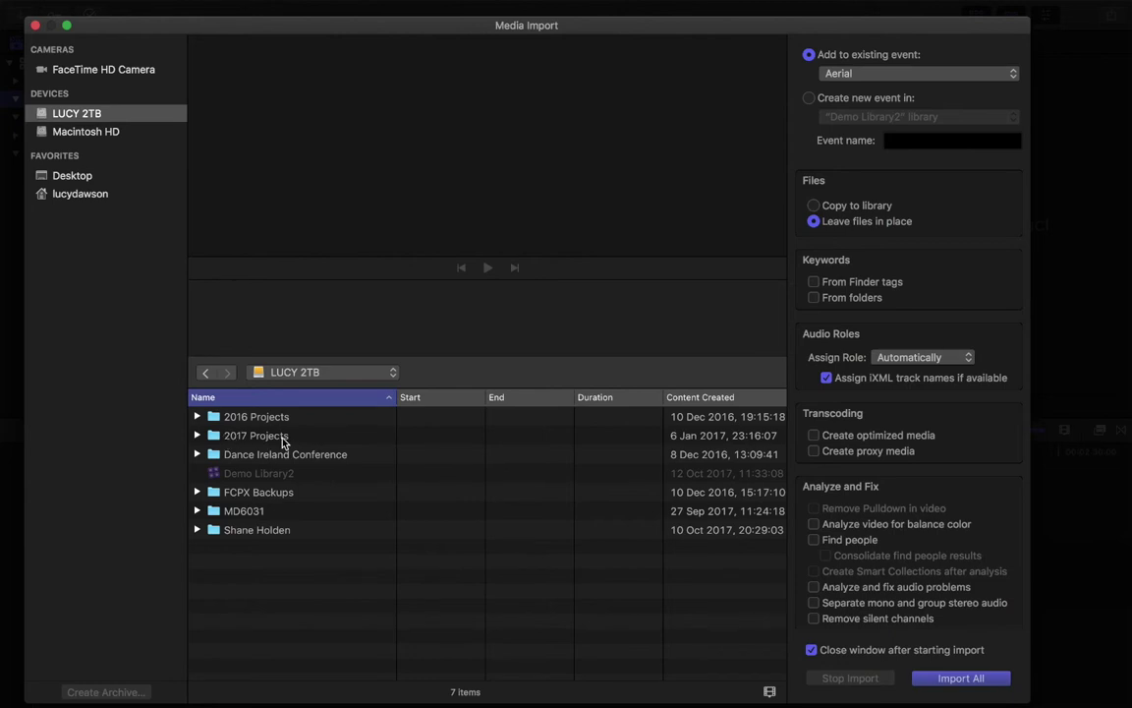
Open MD6031 and its Aerial folder, listing three Aerial clips, Jason Interview and an MP3.
double_click(251, 513)
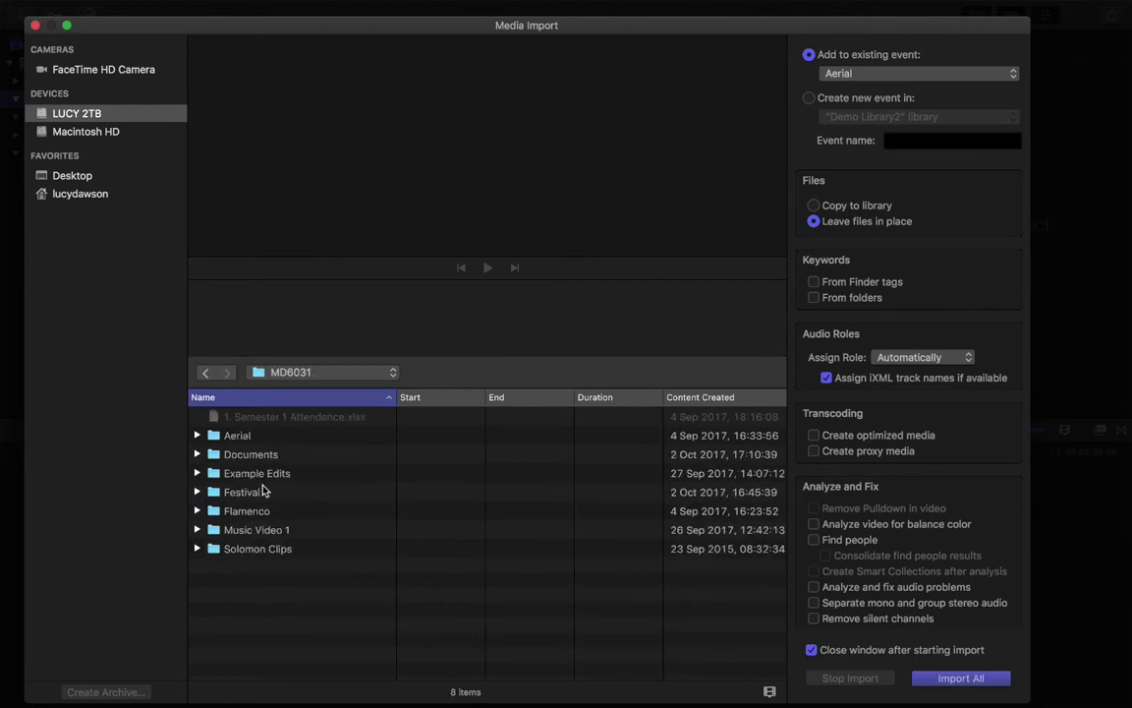
click(243, 439)
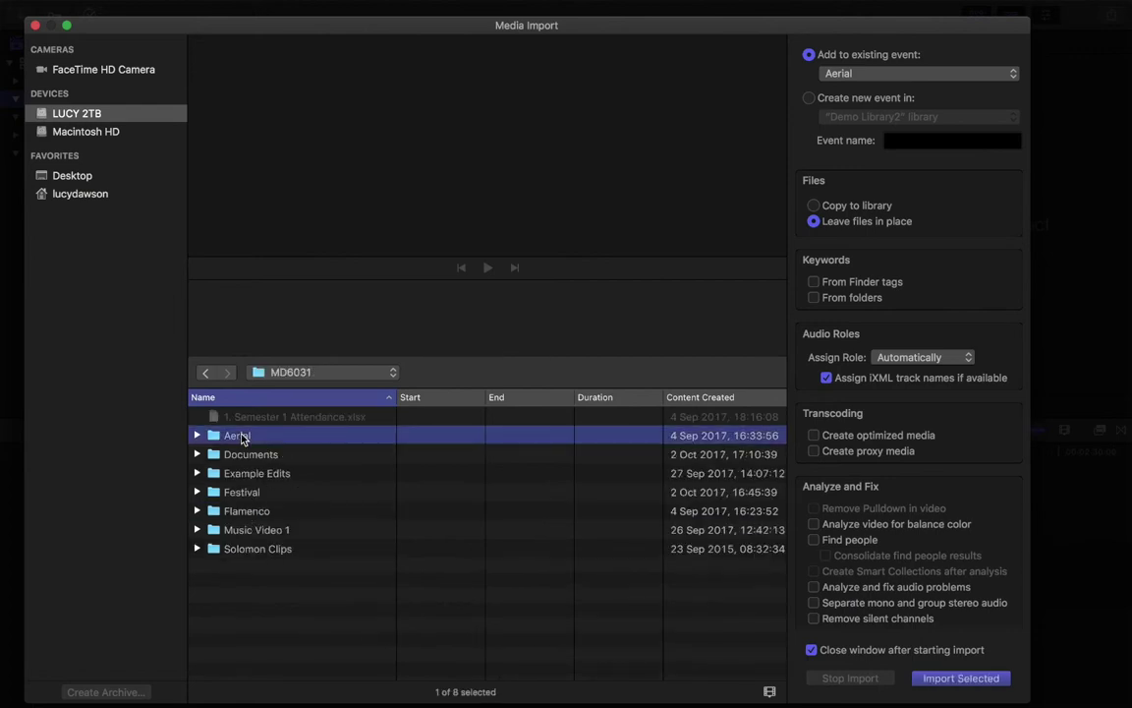
double_click(243, 438)
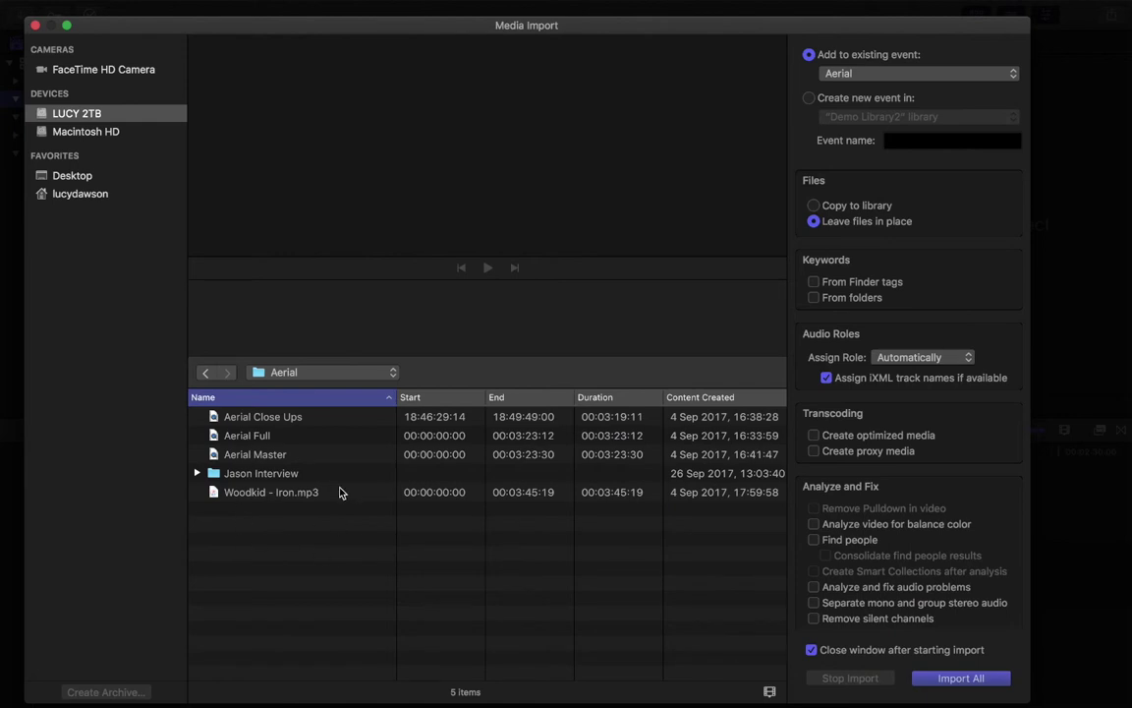
click(390, 373)
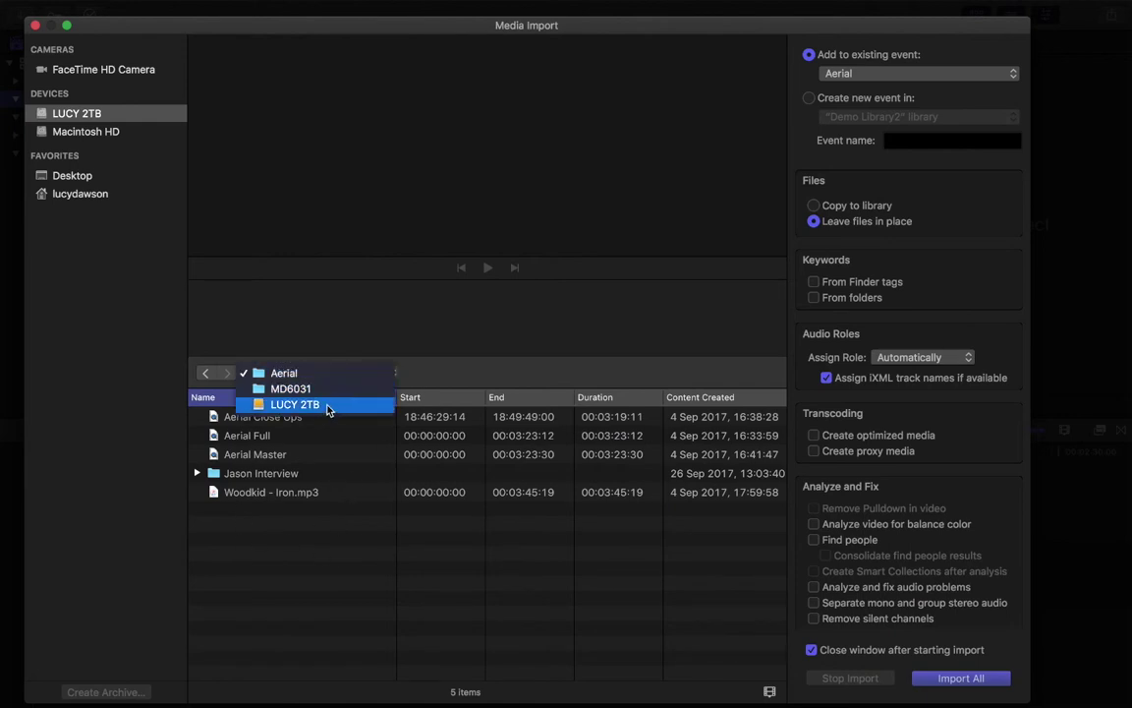
click(330, 373)
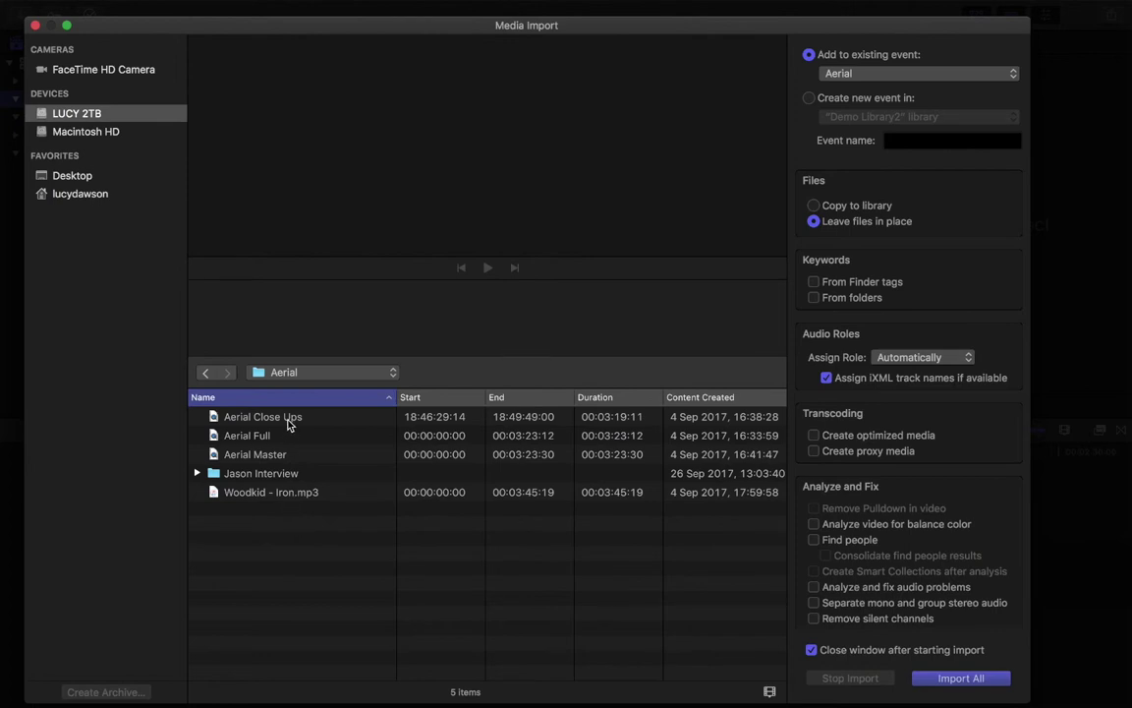
Preview the Aerial clips by selecting each one in the import list.
click(290, 419)
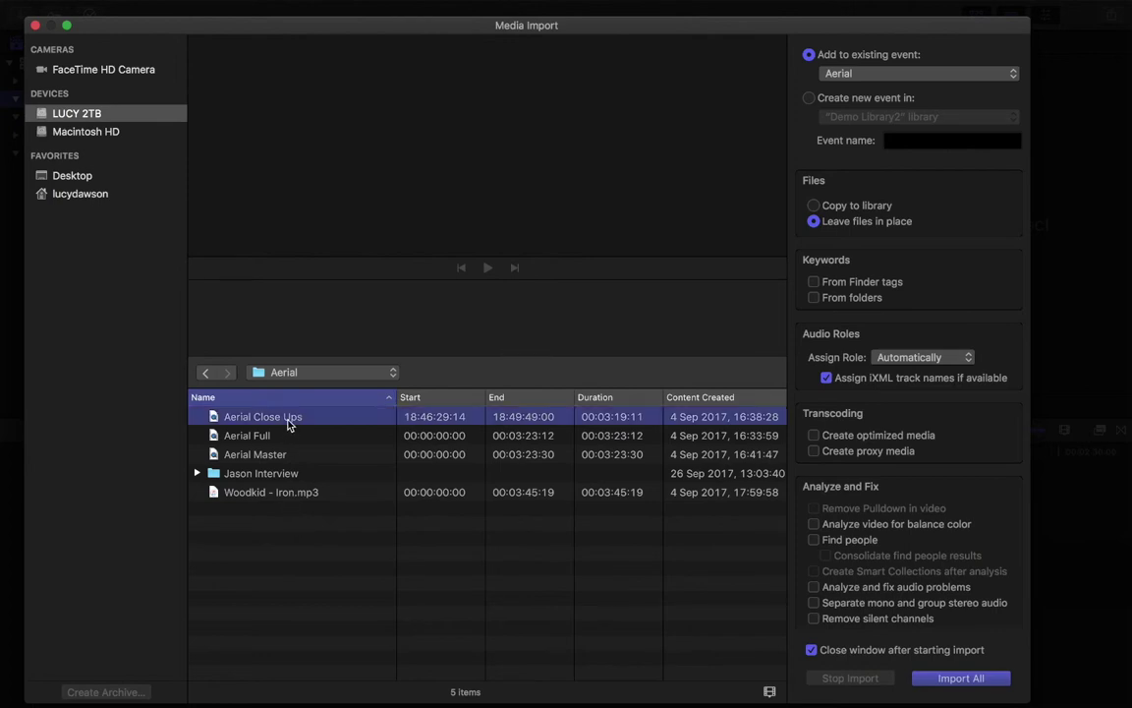
click(260, 437)
click(275, 457)
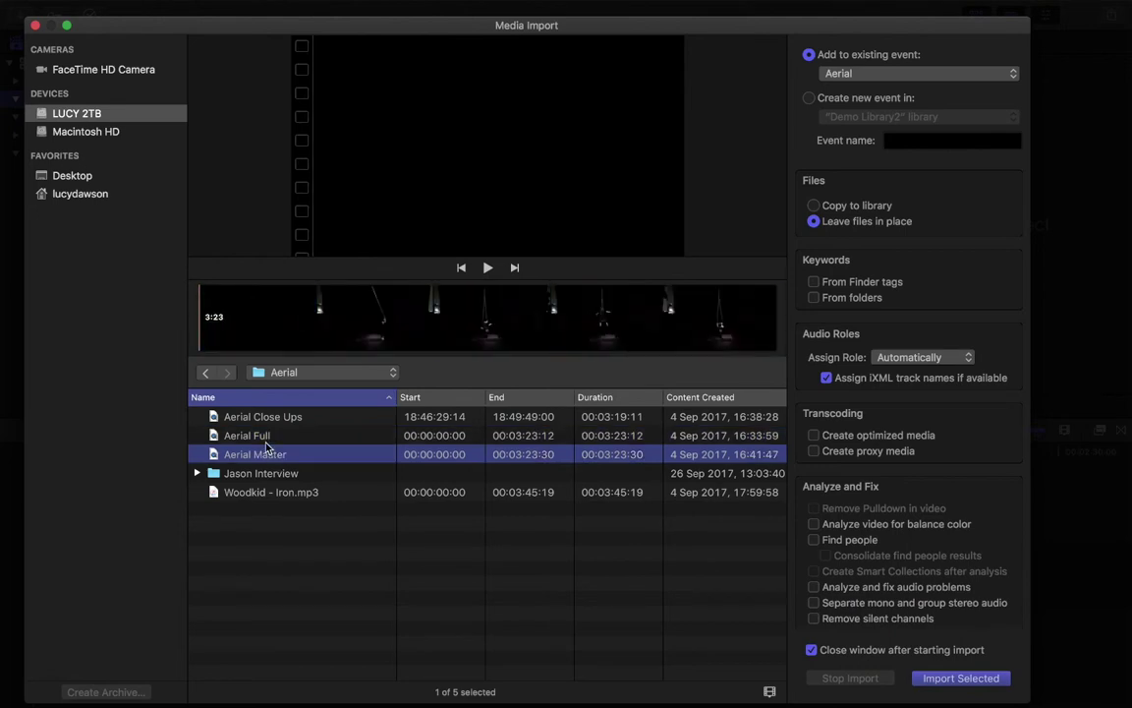
click(272, 436)
click(261, 421)
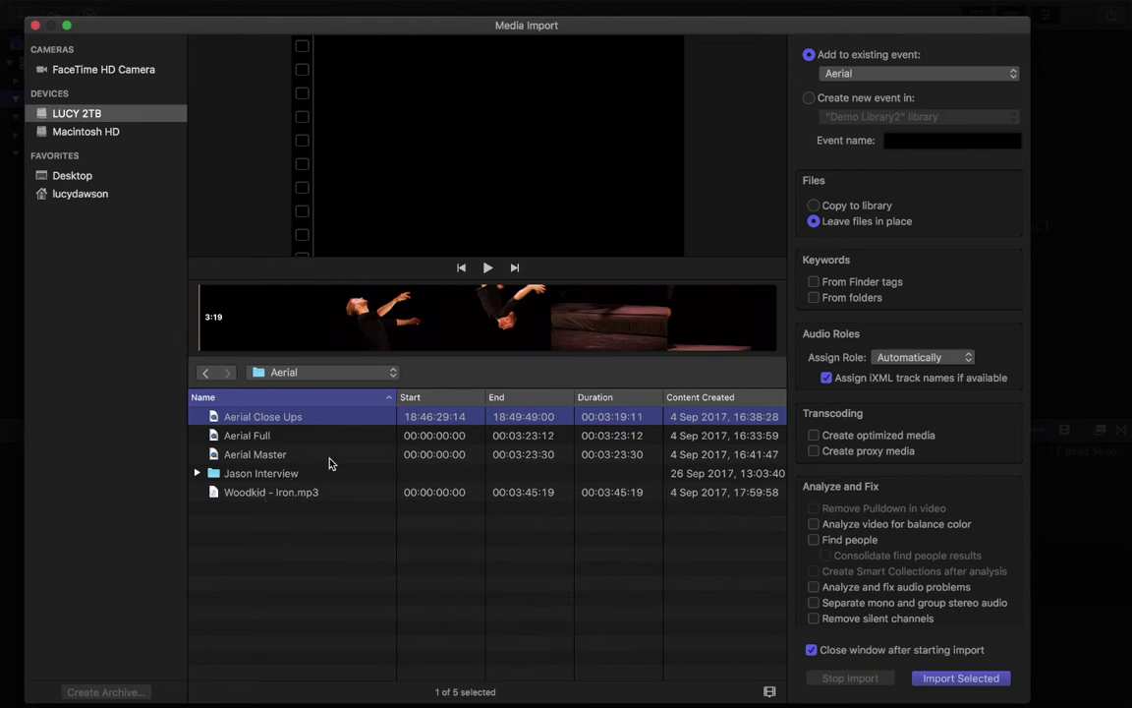
Try different selections of the Aerial clips and the Woodkid - Iron.mp3 track.
shift+click(302, 502)
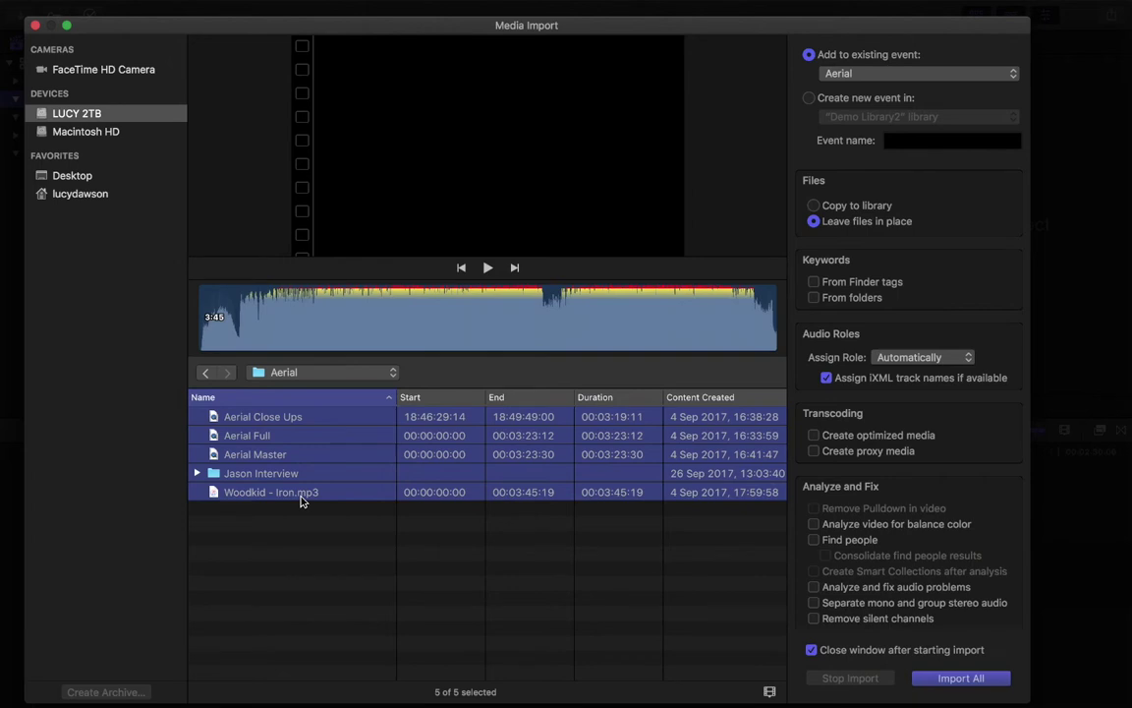
click(312, 457)
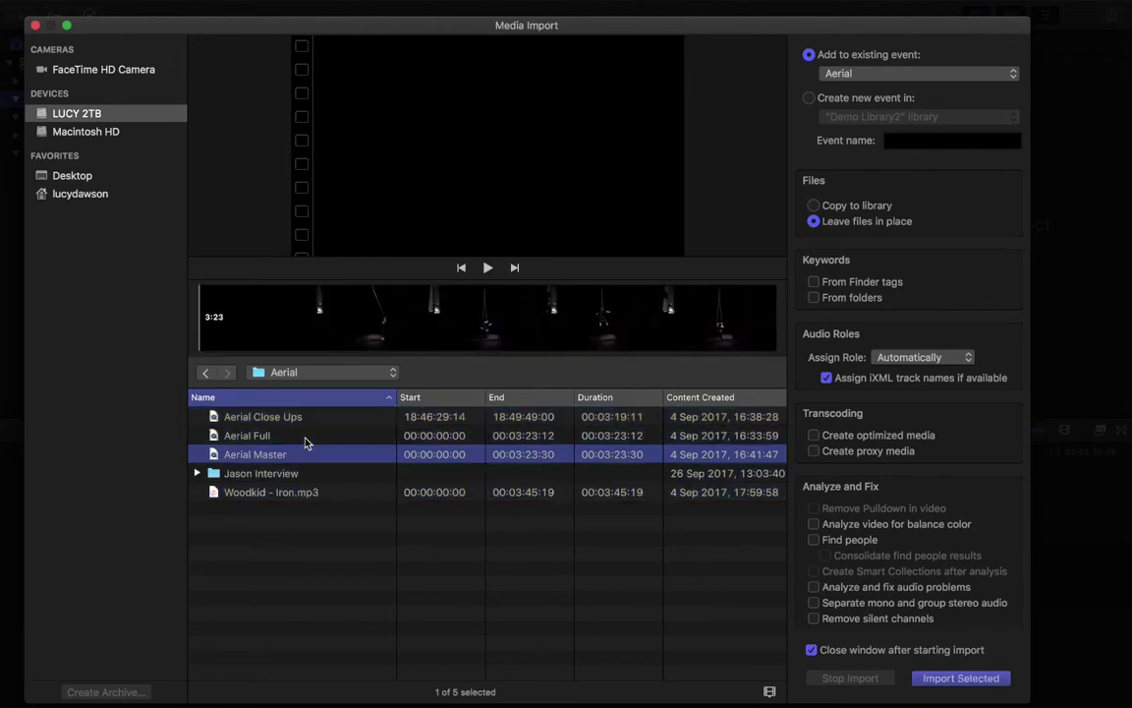
click(295, 435)
click(286, 417)
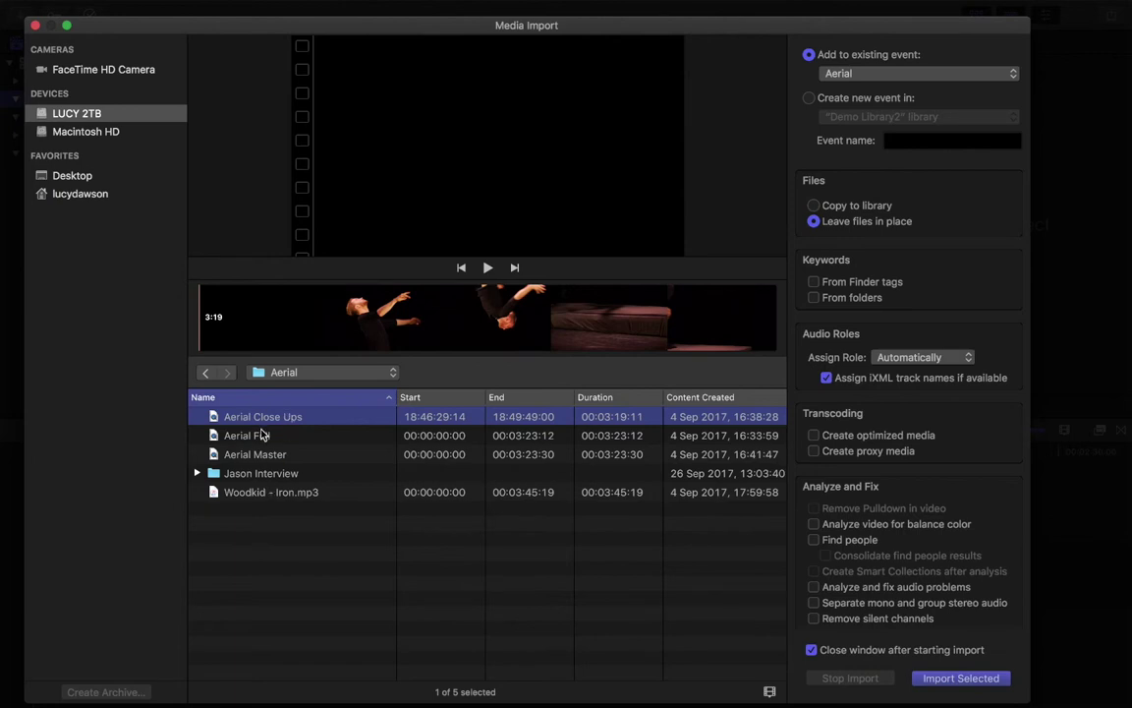
shift+click(257, 436)
shift+click(275, 454)
super+click(266, 436)
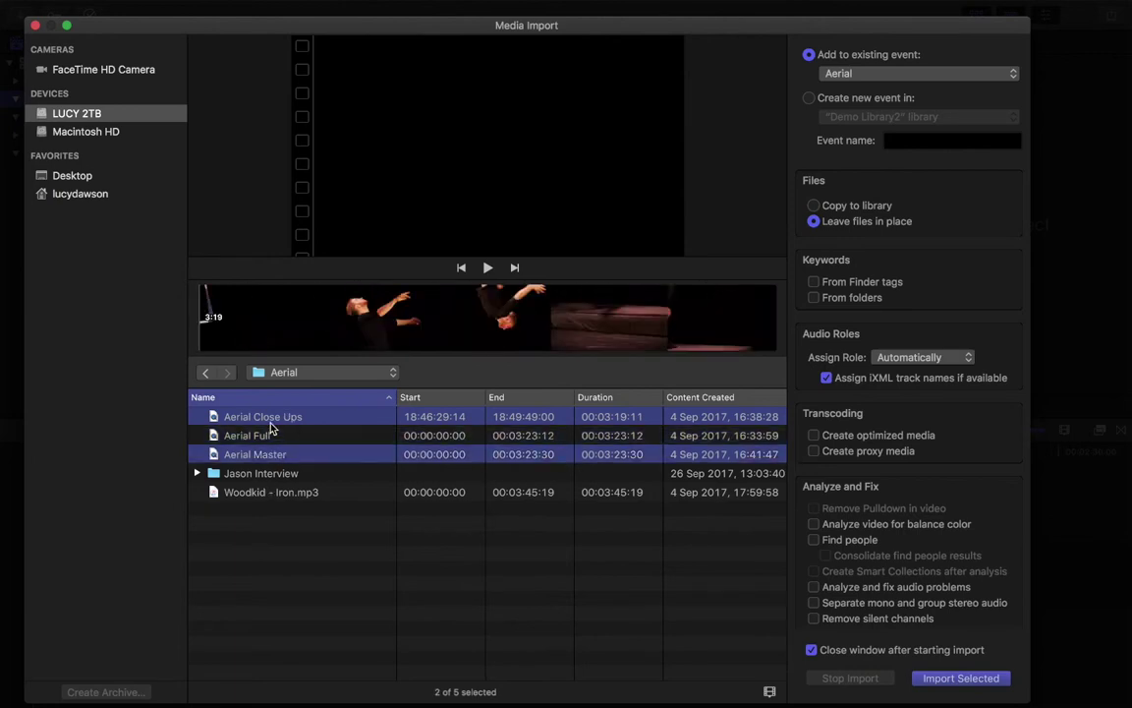
click(273, 455)
shift+click(278, 482)
super+click(267, 437)
super+click(271, 419)
click(278, 492)
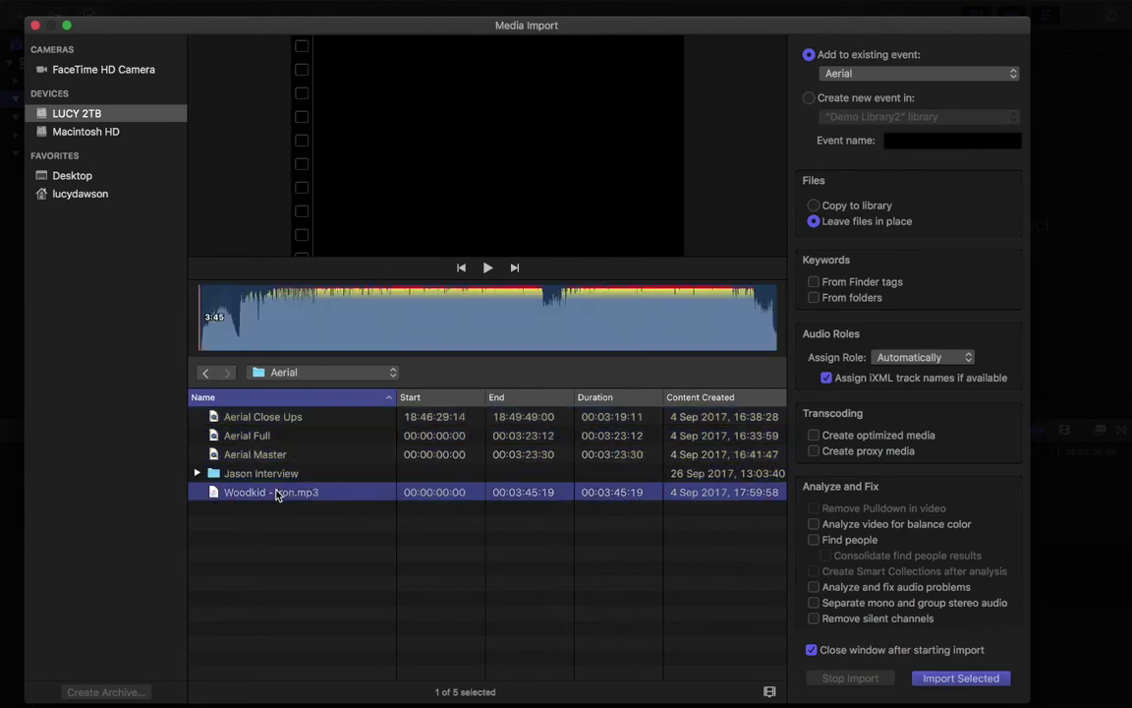
Select all files except the Jason Interview folder, leaving four items chosen.
key(super+a)
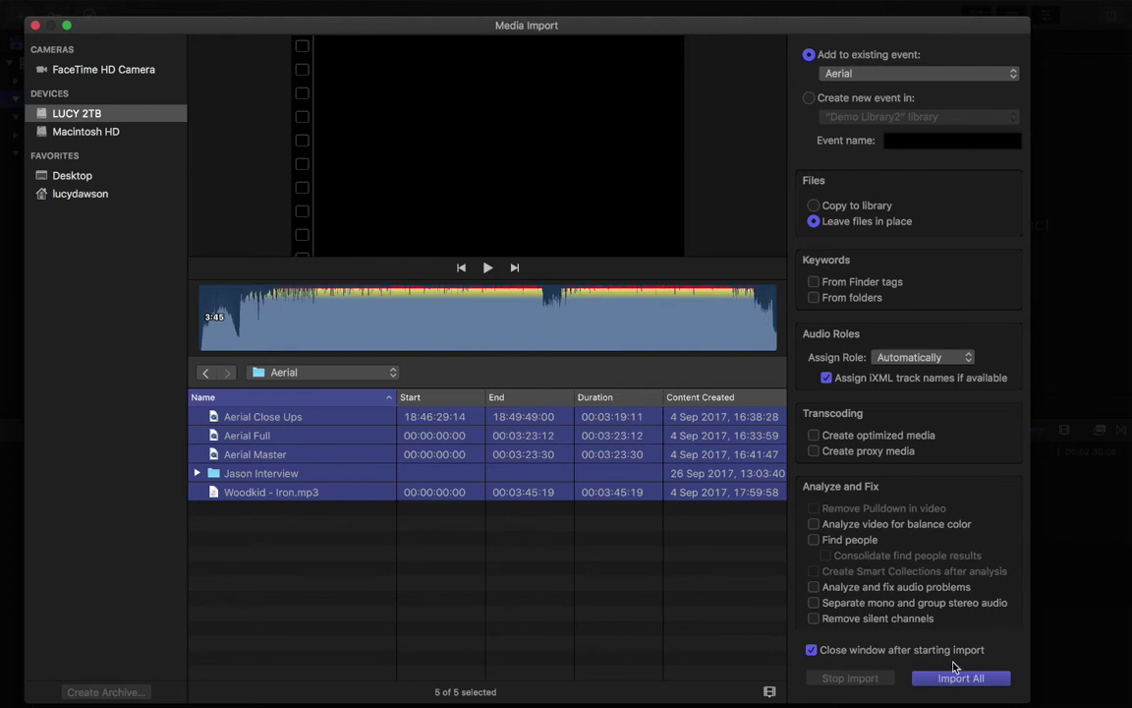
click(346, 455)
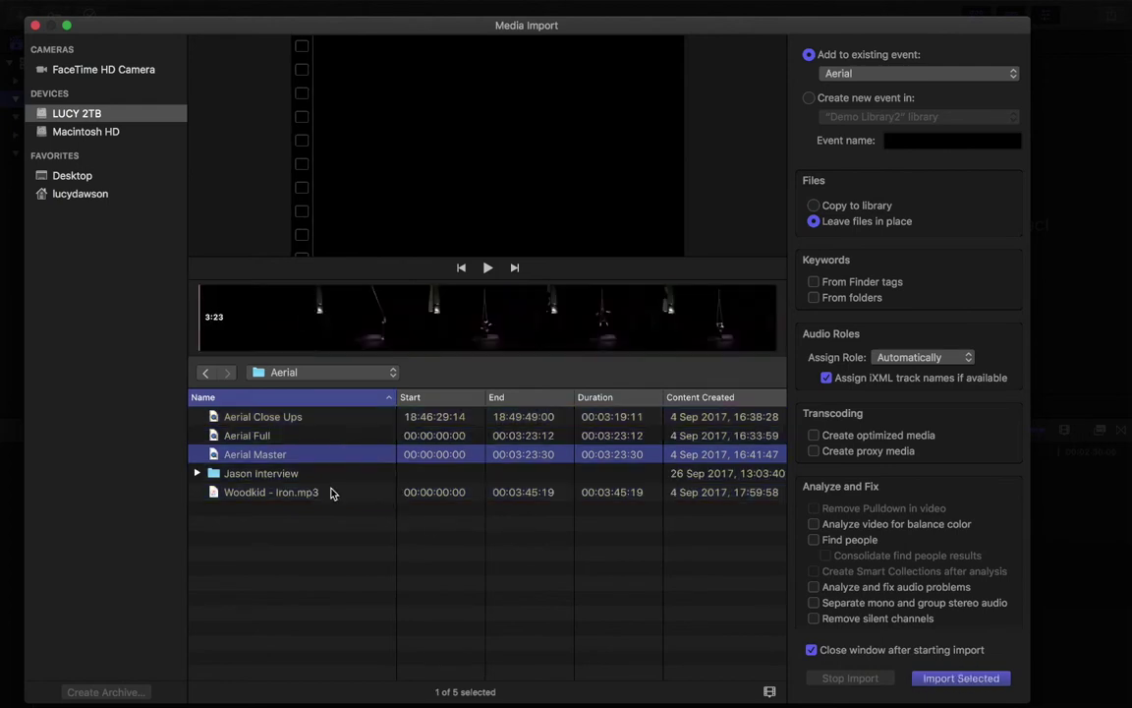
key(super+a)
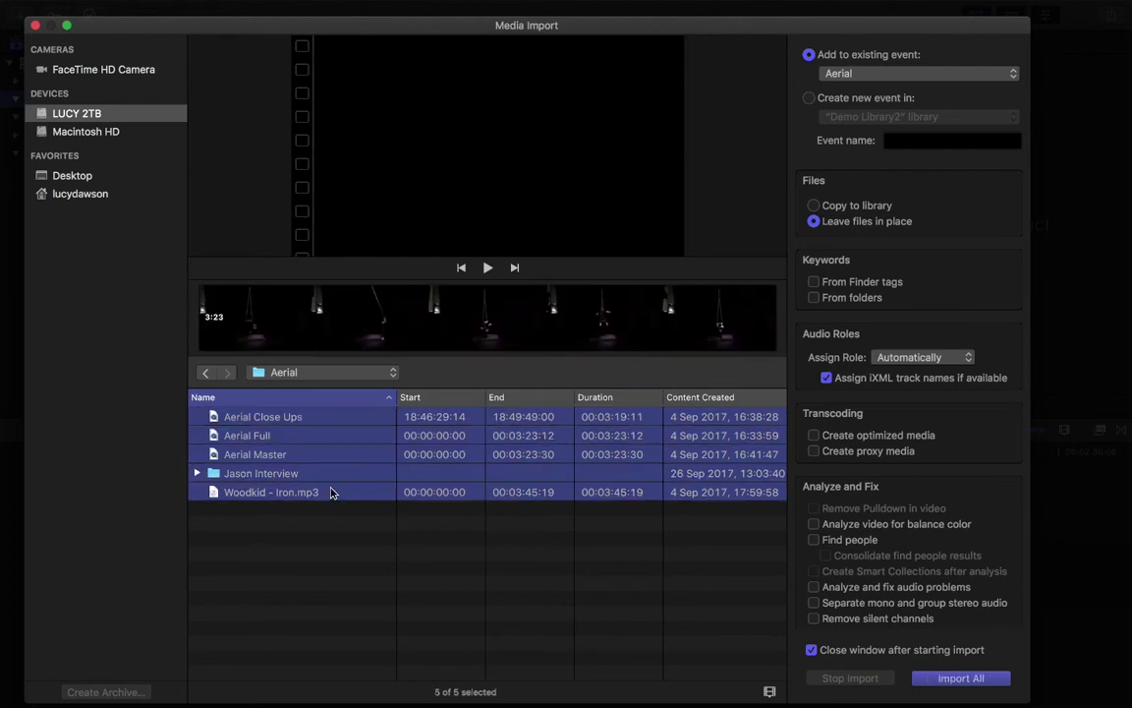
super+click(276, 474)
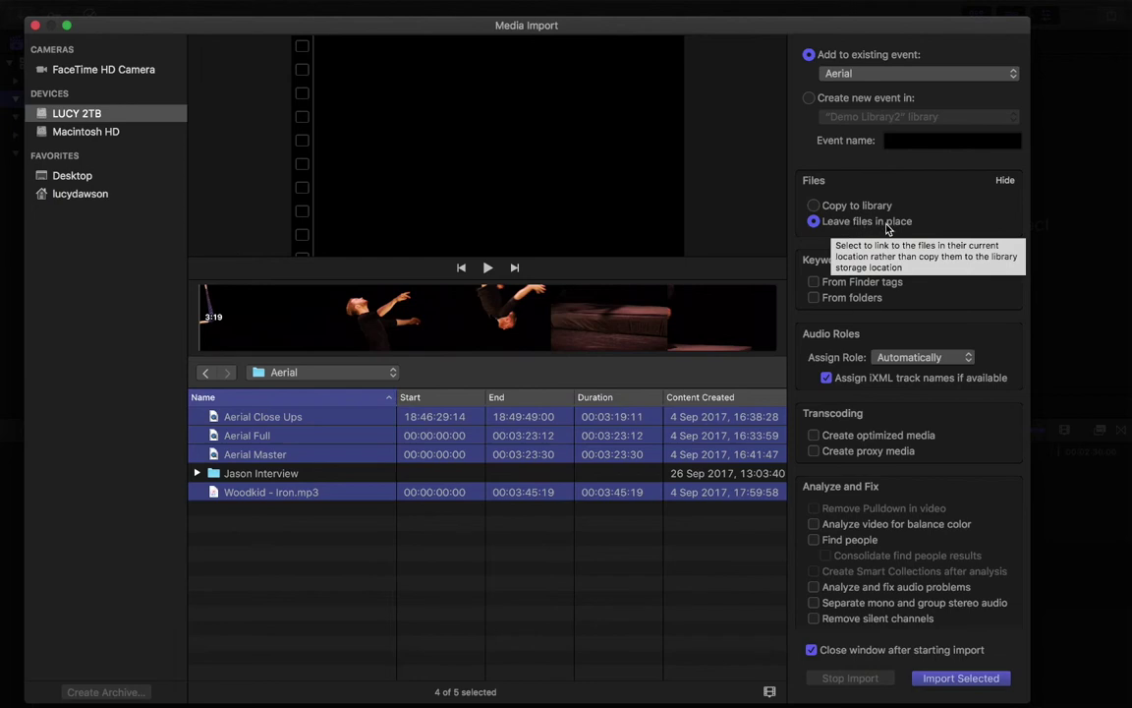
click(815, 206)
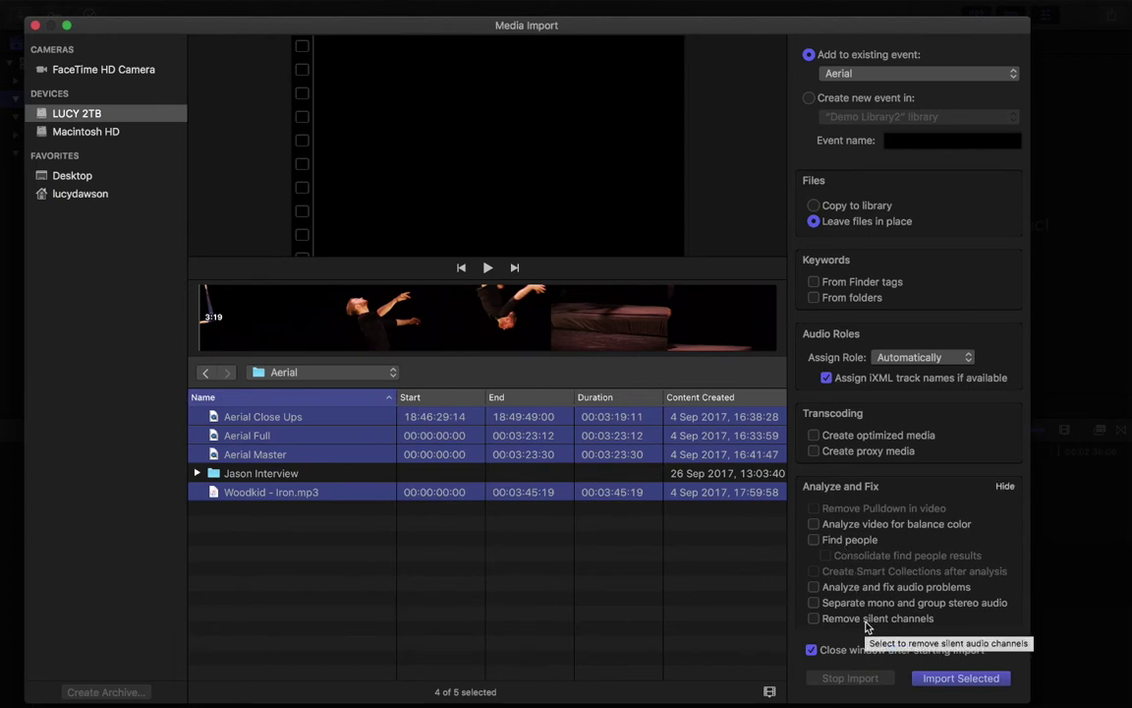
Import the four selected files into the Aerial event.
click(963, 679)
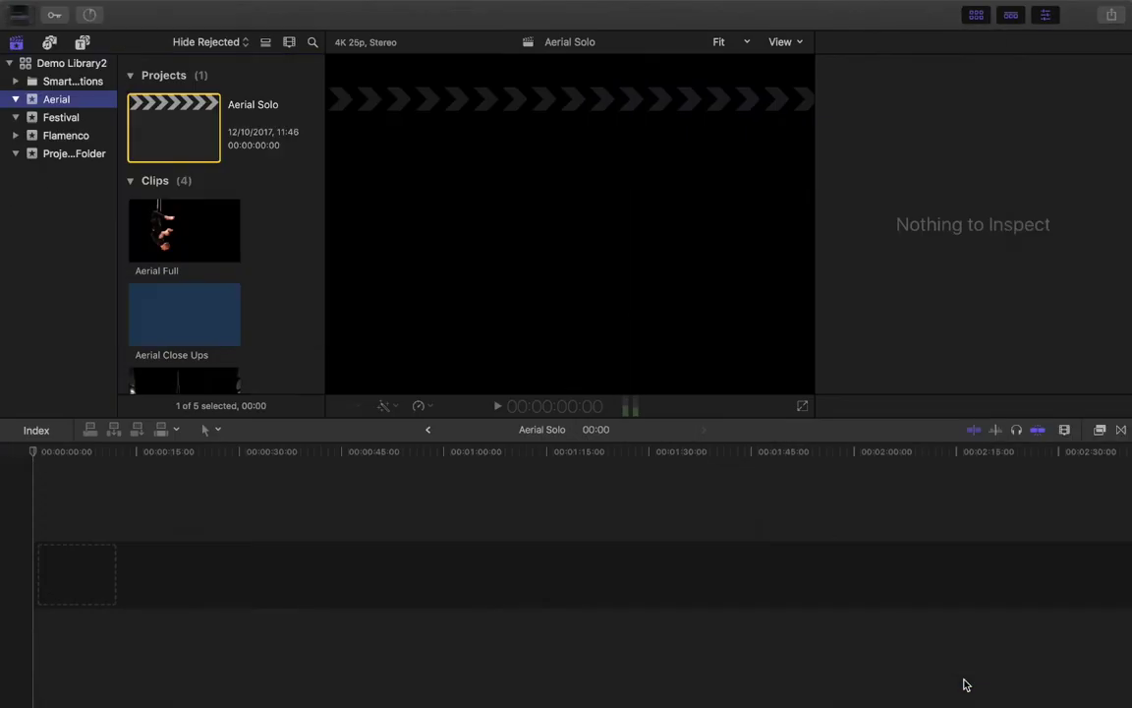
scroll(190, 295, down, 5)
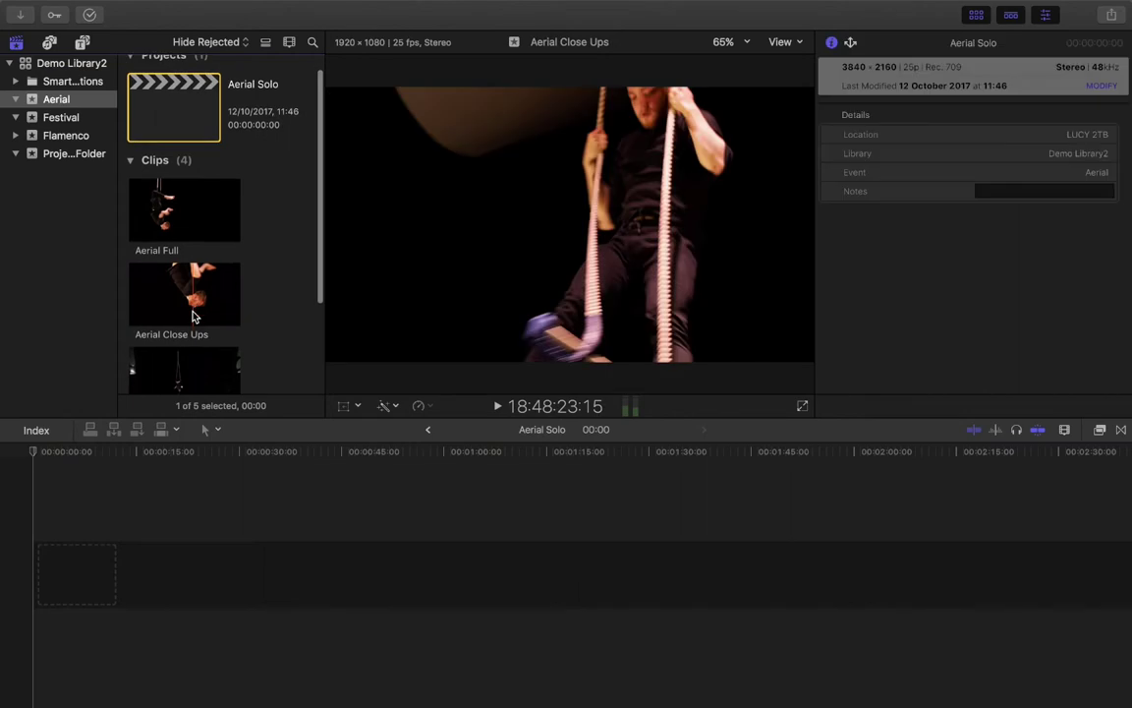
scroll(194, 304, up, 5)
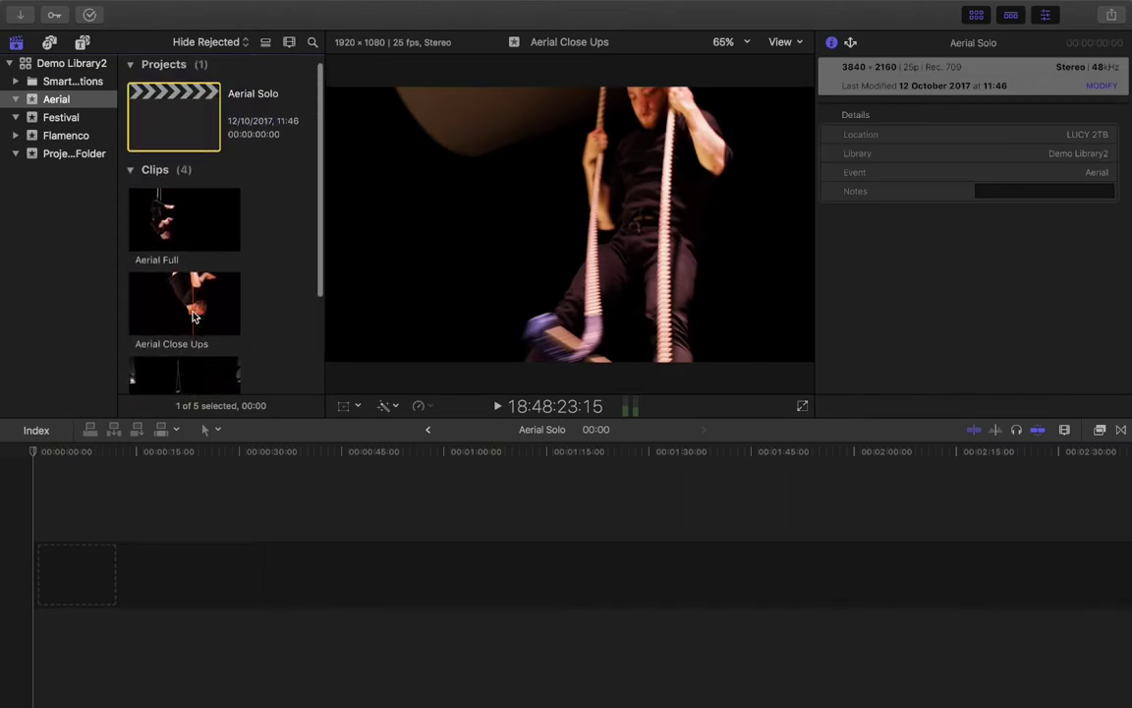
Select Aerial Full in the browser and set the playhead within its filmstrip.
click(209, 247)
click(183, 317)
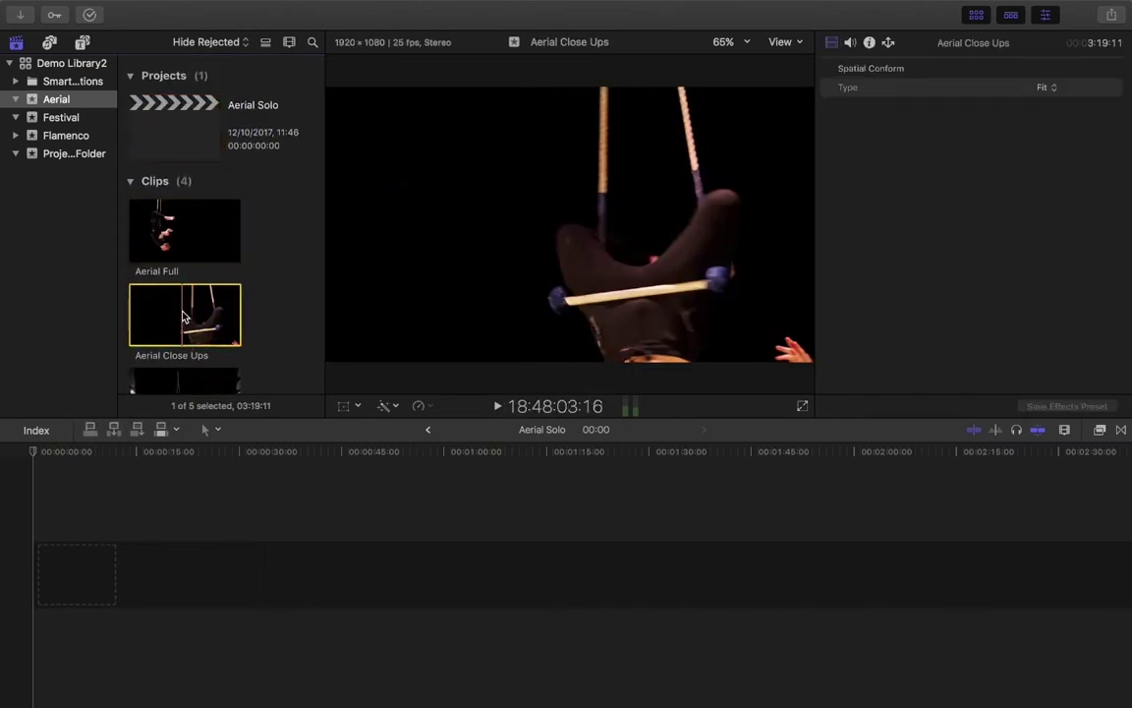
click(190, 230)
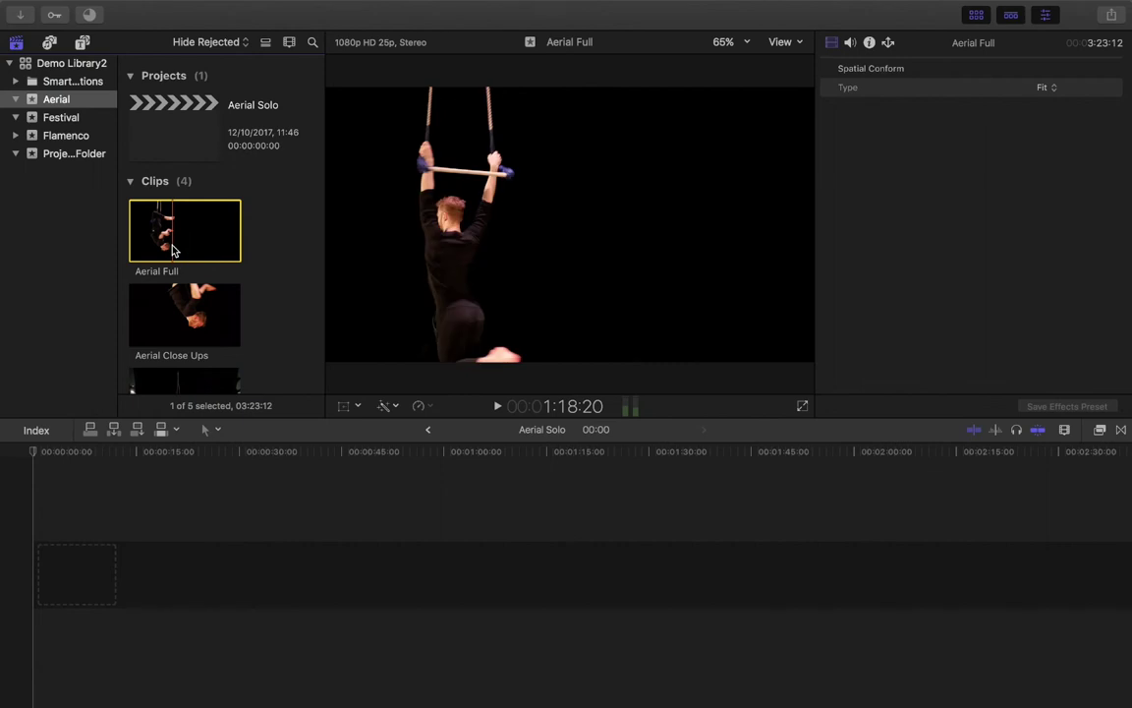
click(225, 260)
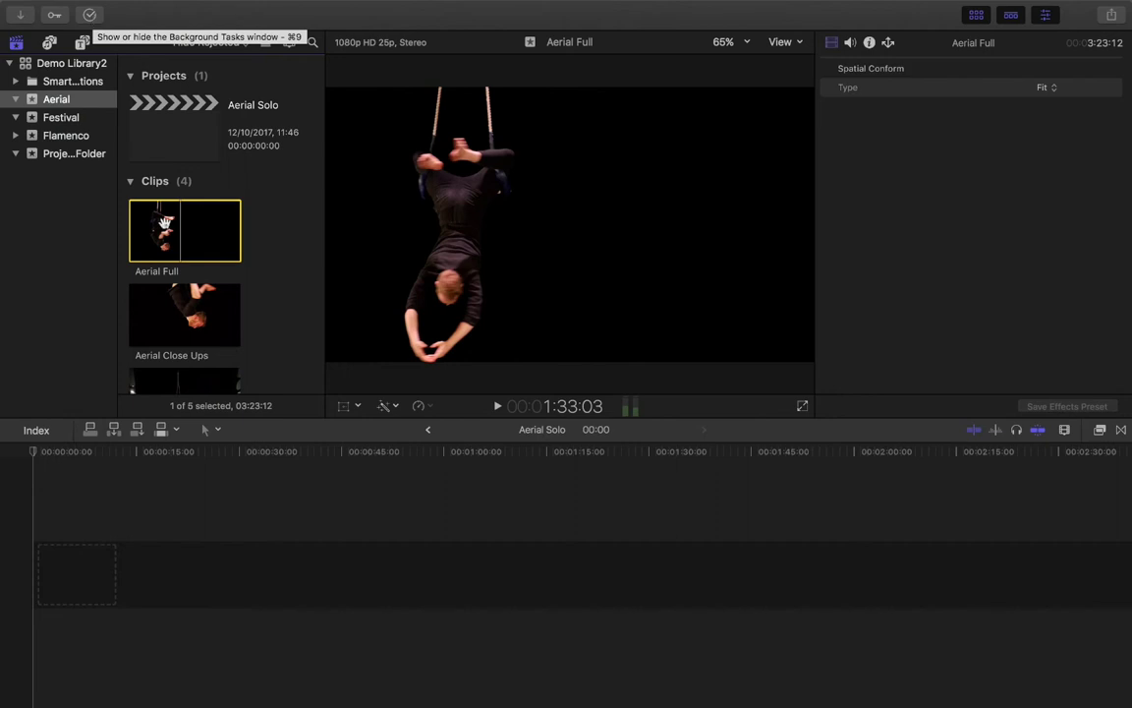
Confirm background tasks are idle, then select Aerial Master to preview it.
click(89, 17)
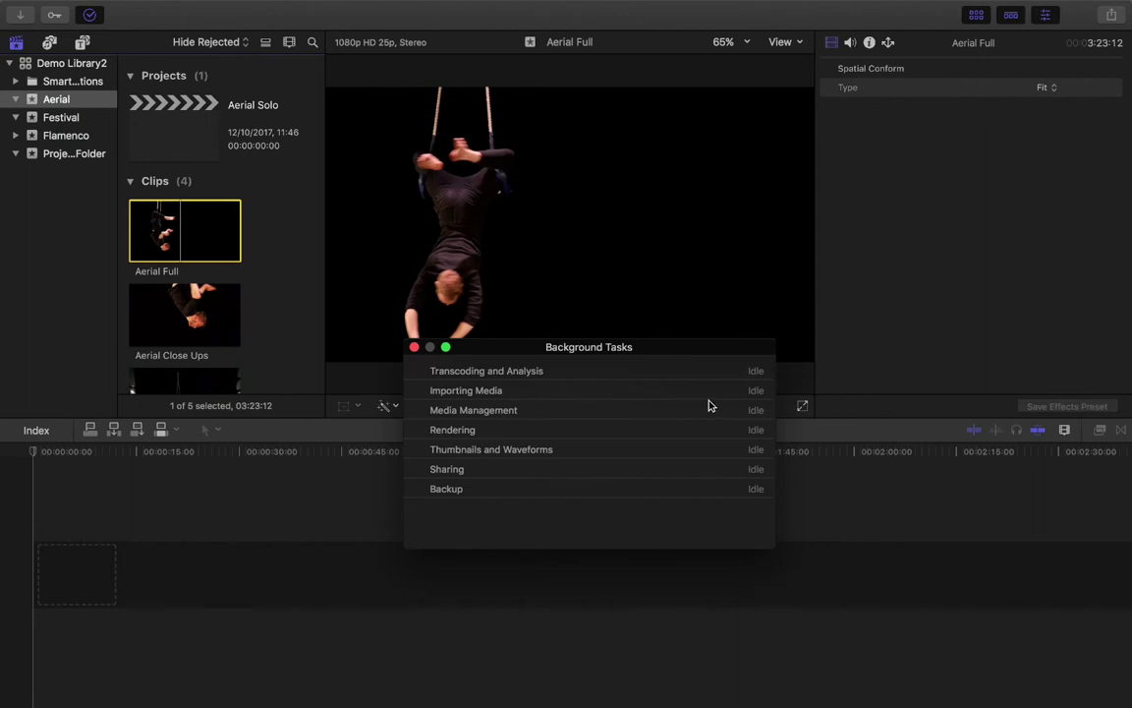
click(414, 347)
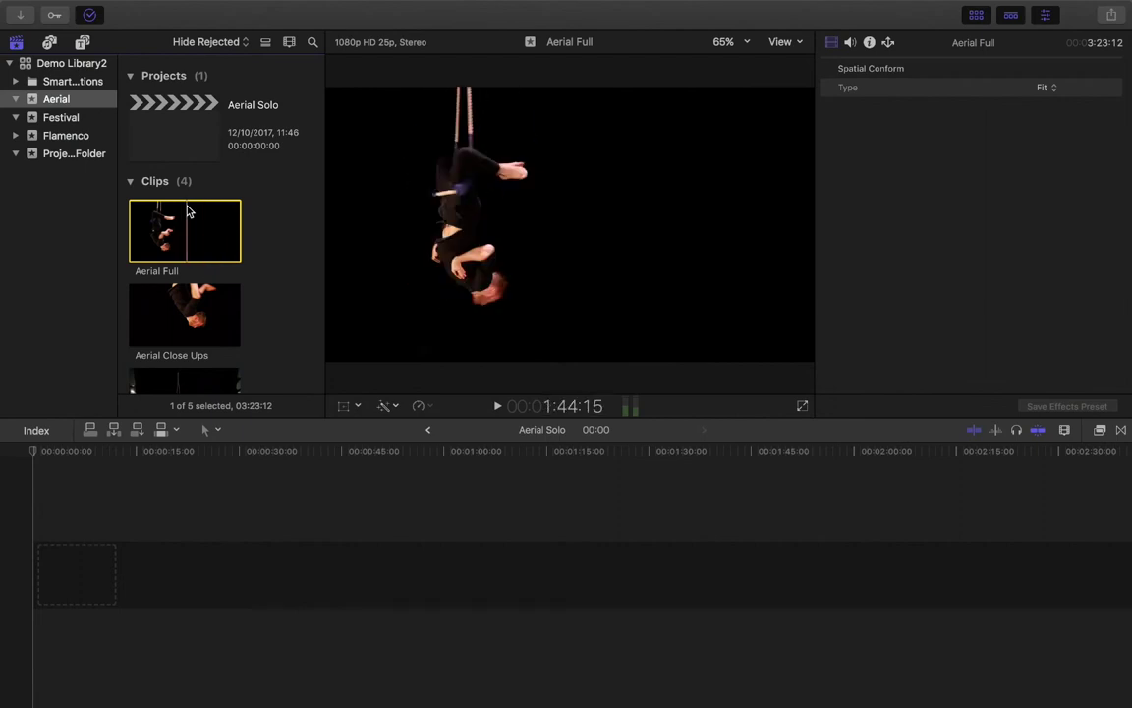
scroll(192, 227, down, 5)
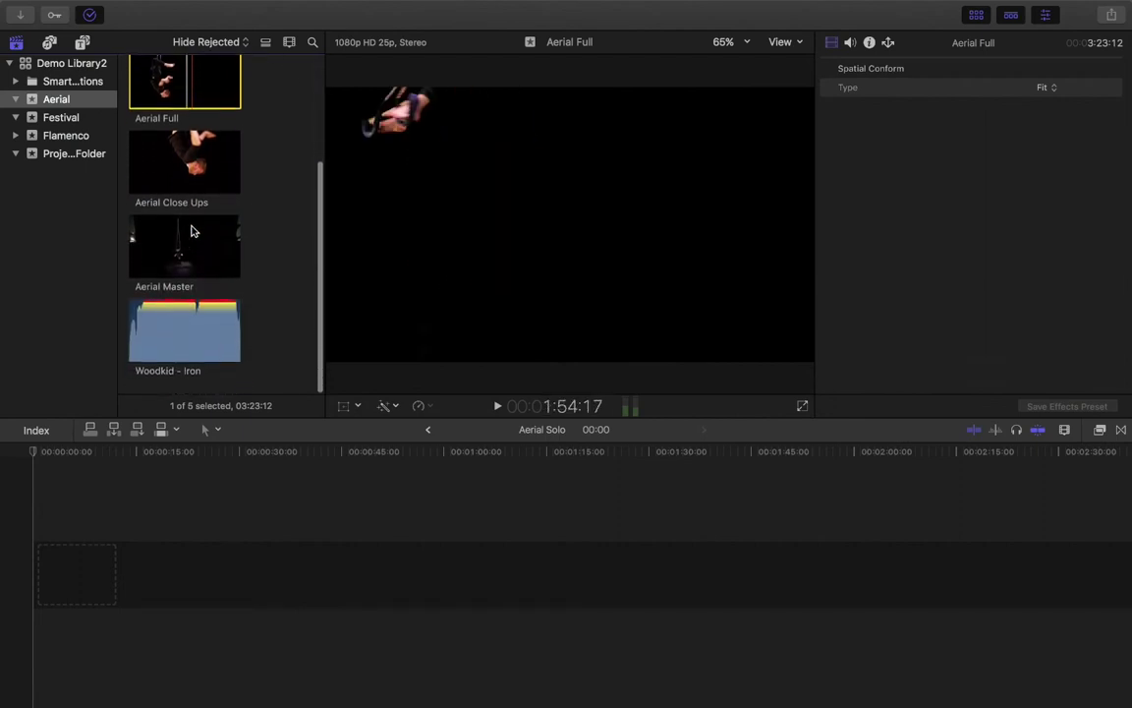
click(187, 152)
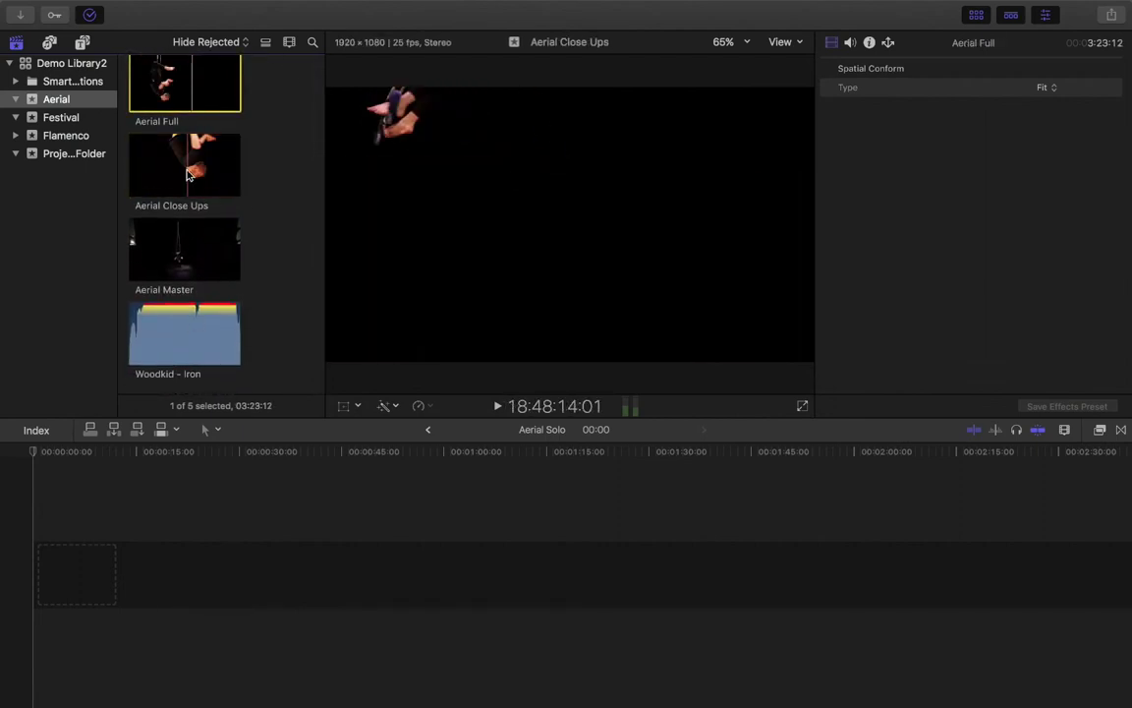
click(183, 247)
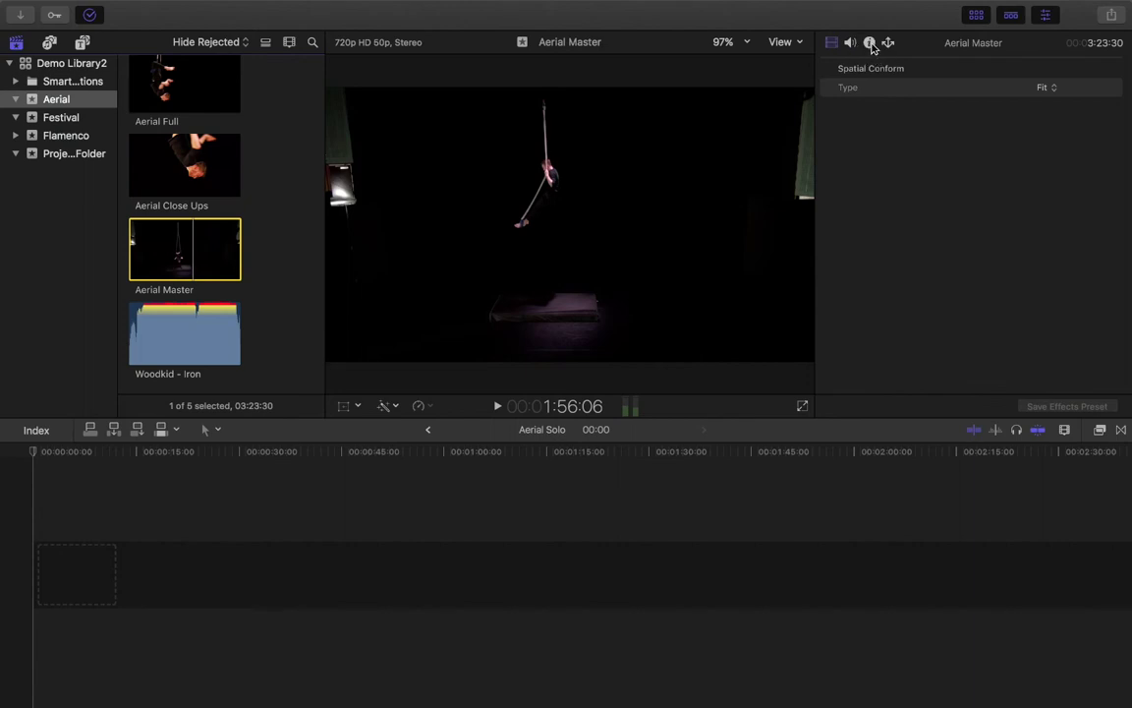
Select the Woodkid - Iron clip, set its playhead, and review its inspector details.
click(204, 345)
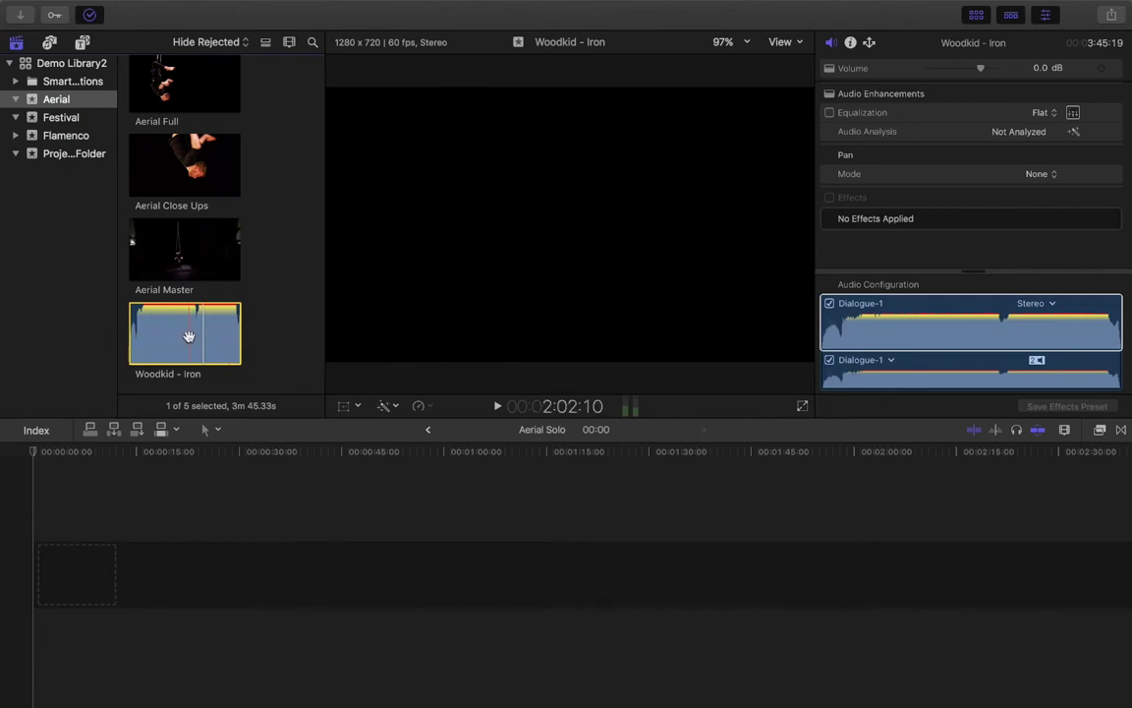
click(157, 334)
click(851, 43)
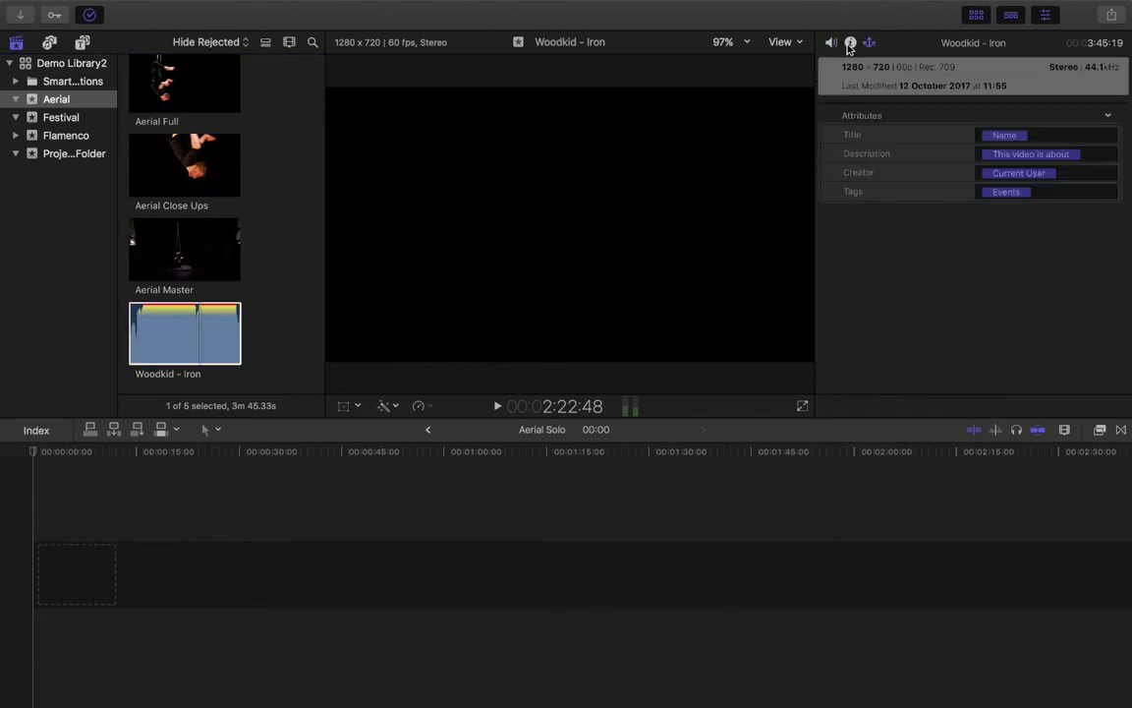
click(851, 42)
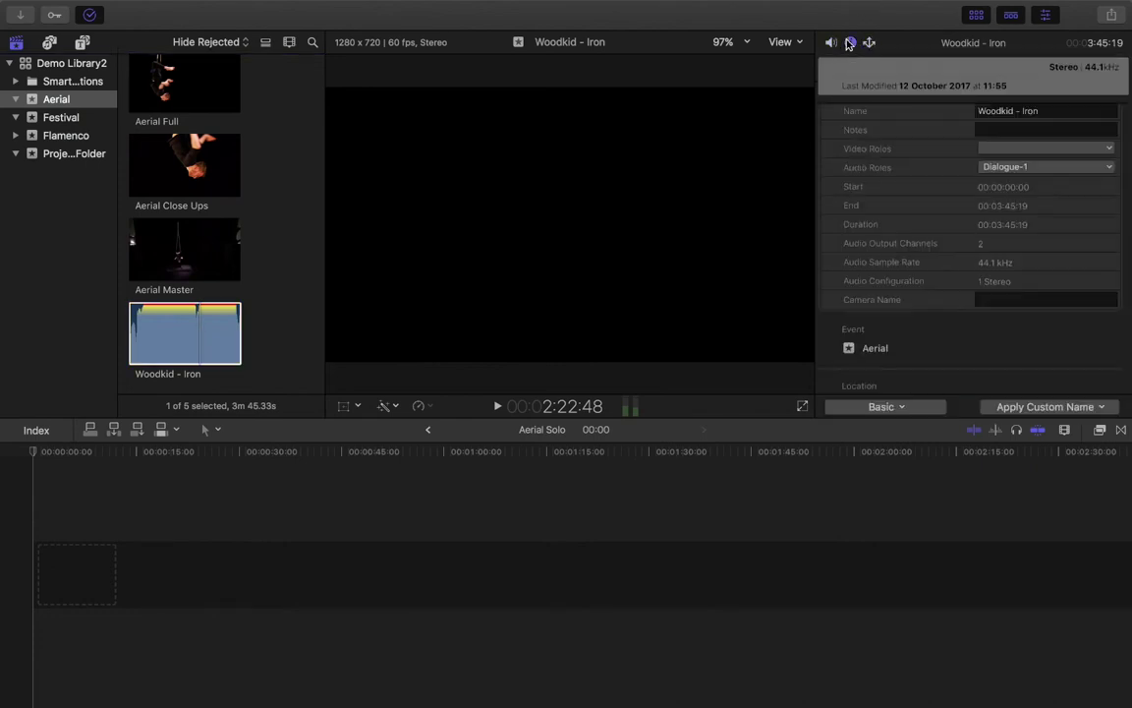
click(831, 44)
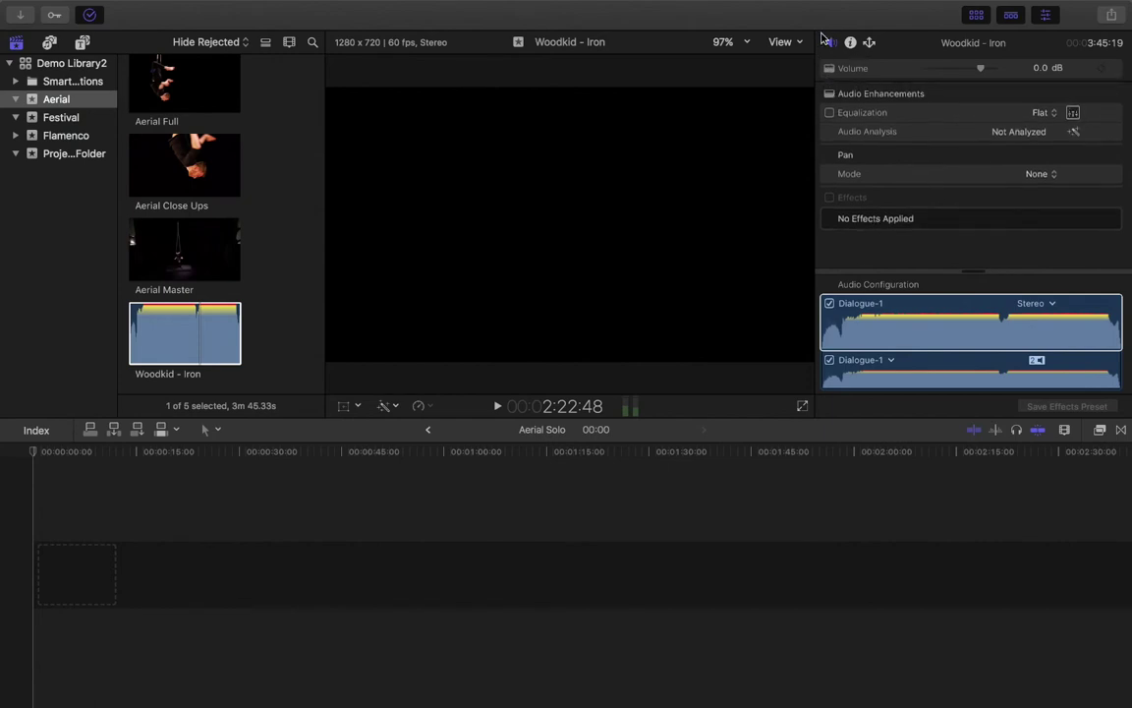
Skim Aerial Master, Aerial Close Ups and Aerial Full, then open the Festival event.
click(197, 251)
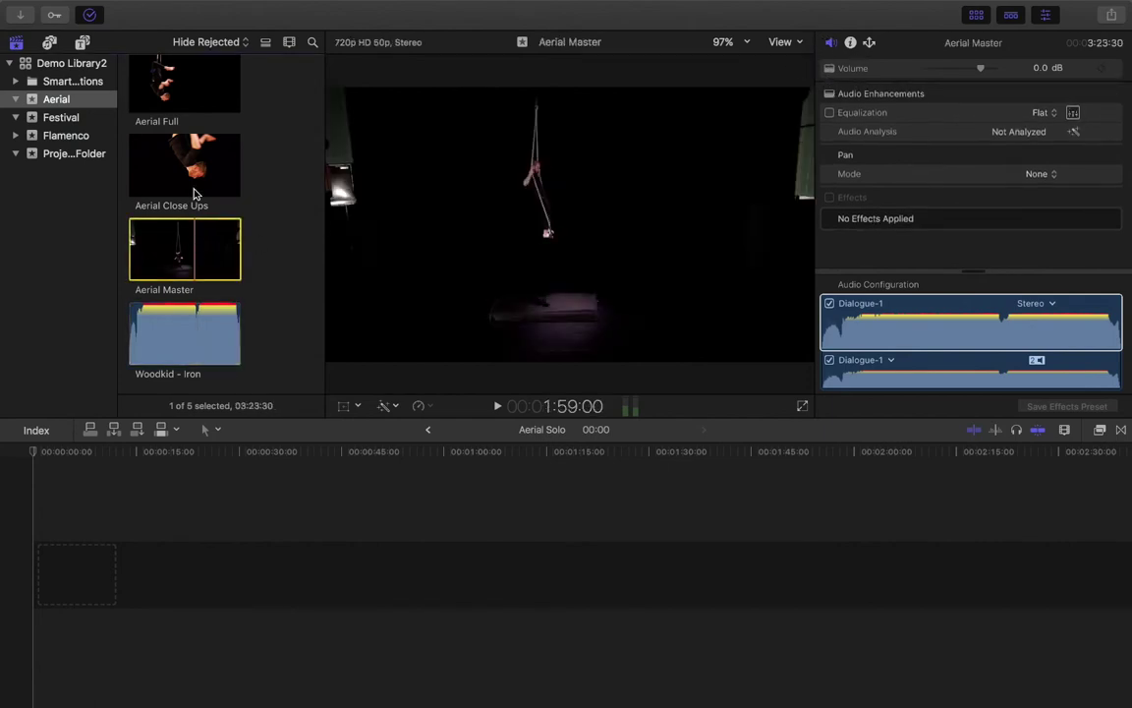
click(195, 193)
scroll(191, 187, up, 3)
click(190, 175)
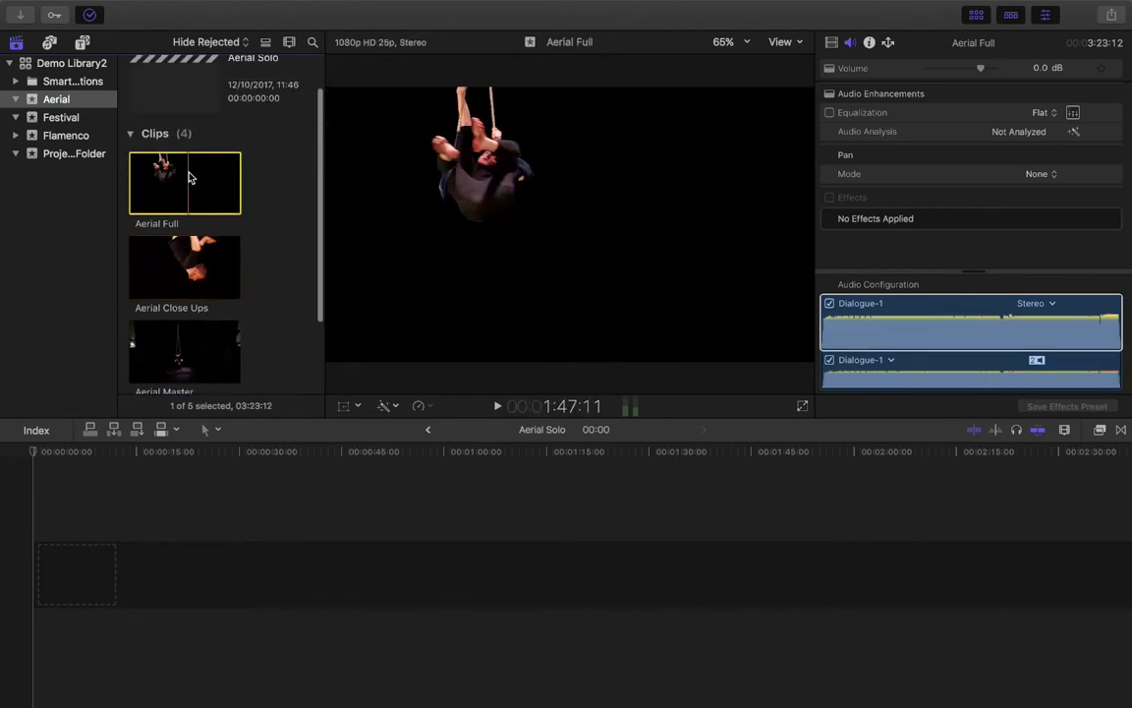
scroll(190, 178, up, 2)
click(160, 101)
click(64, 117)
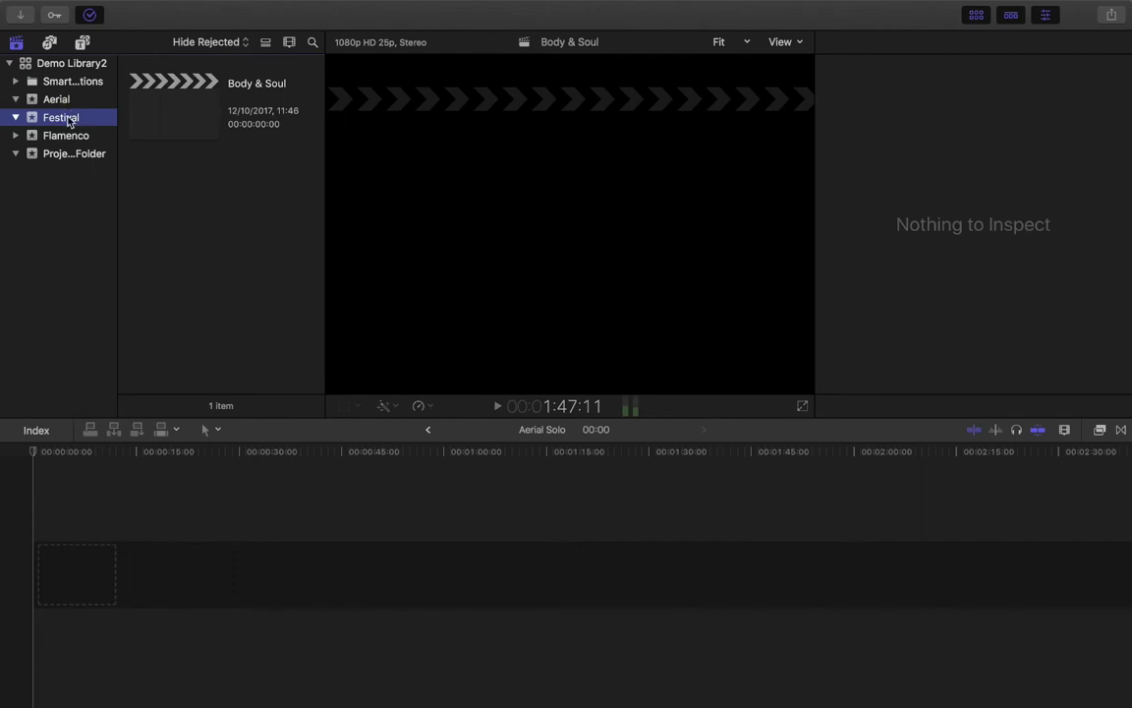
Close a stray import window and select the Aerial event.
click(24, 15)
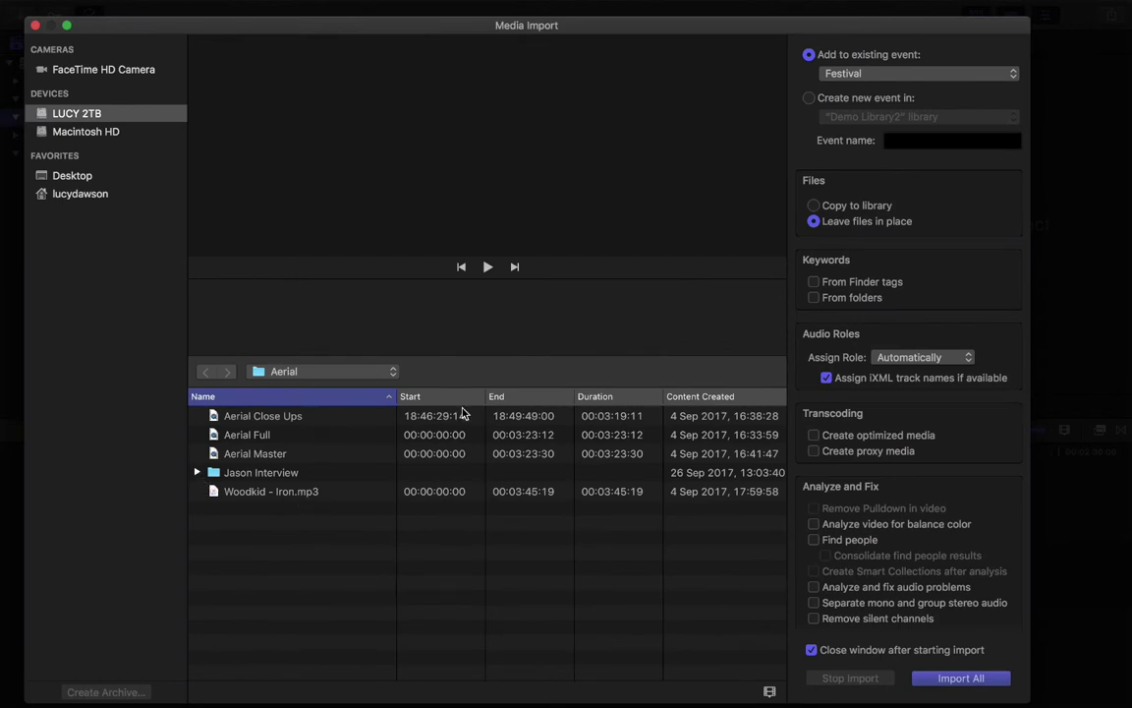
click(35, 27)
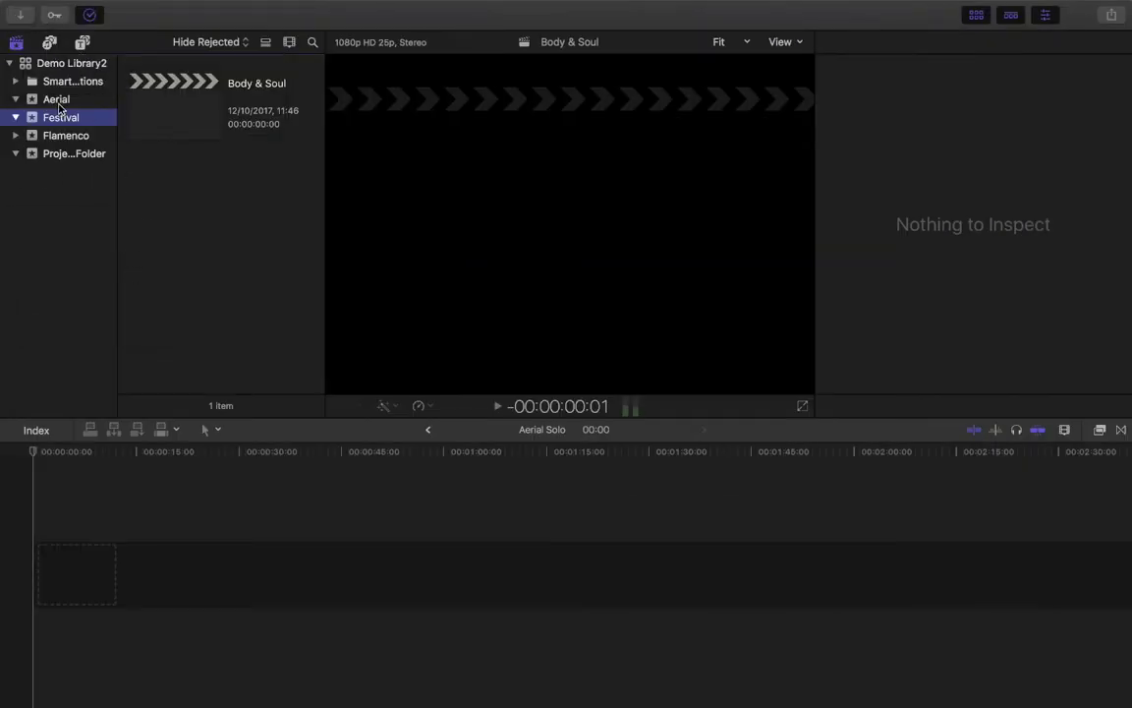
click(57, 103)
Import Jason Interview.mp4 and Jason Interview Audio.wav from Jason Interview > Edited Files into Aerial.
click(22, 14)
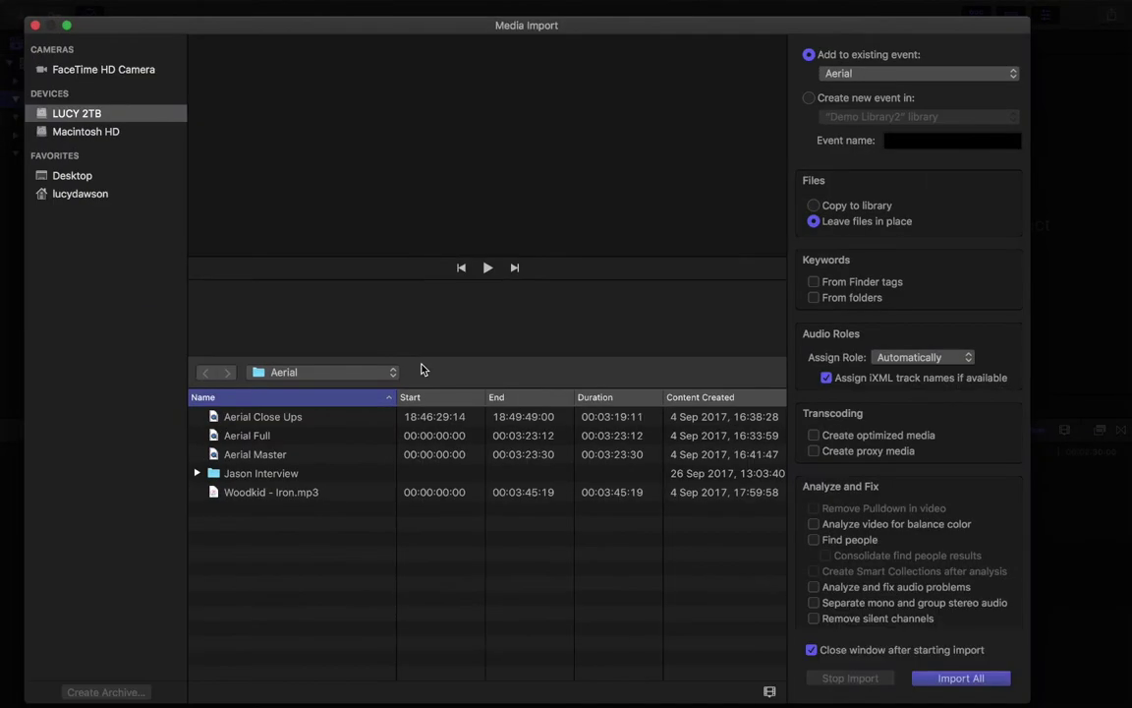
click(275, 476)
double_click(275, 476)
drag(265, 492, 248, 420)
double_click(236, 417)
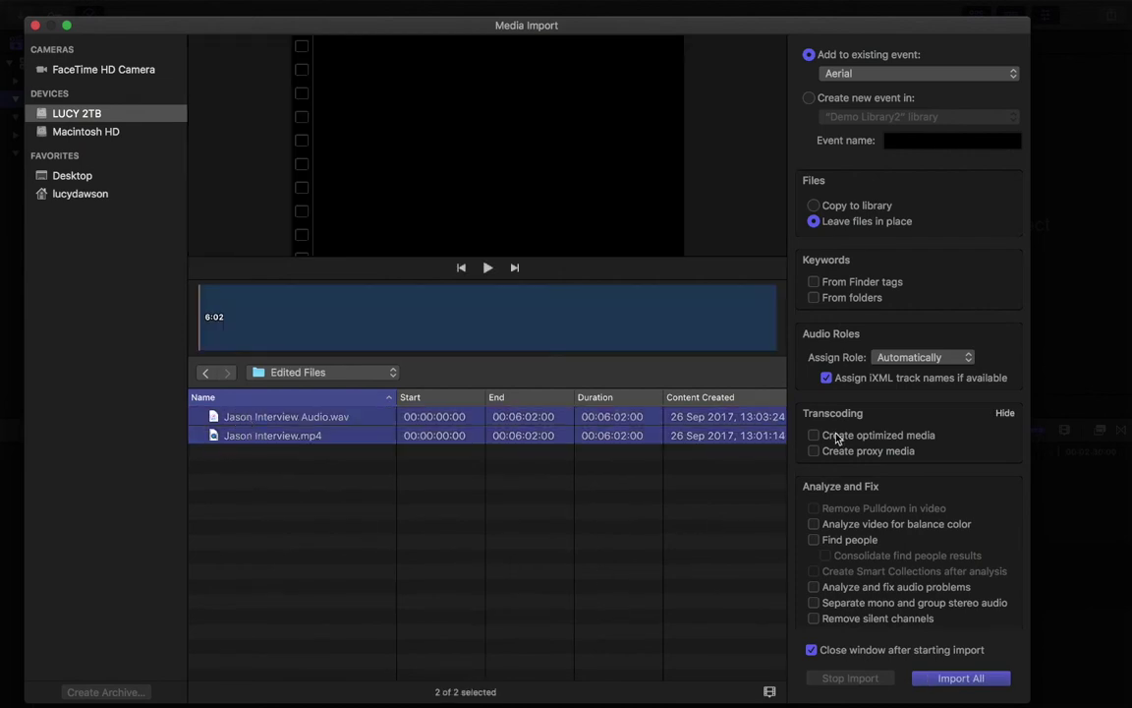
click(933, 679)
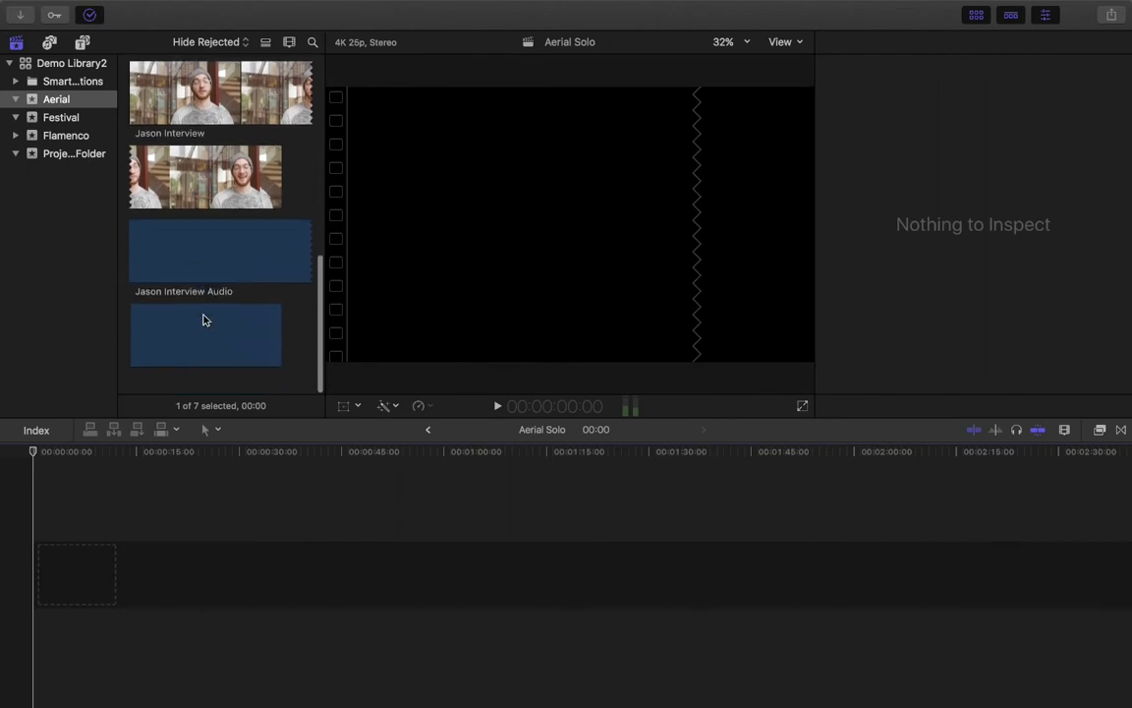
Look over the Aerial event's seven items, then select the Festival event.
scroll(237, 198, up, 10)
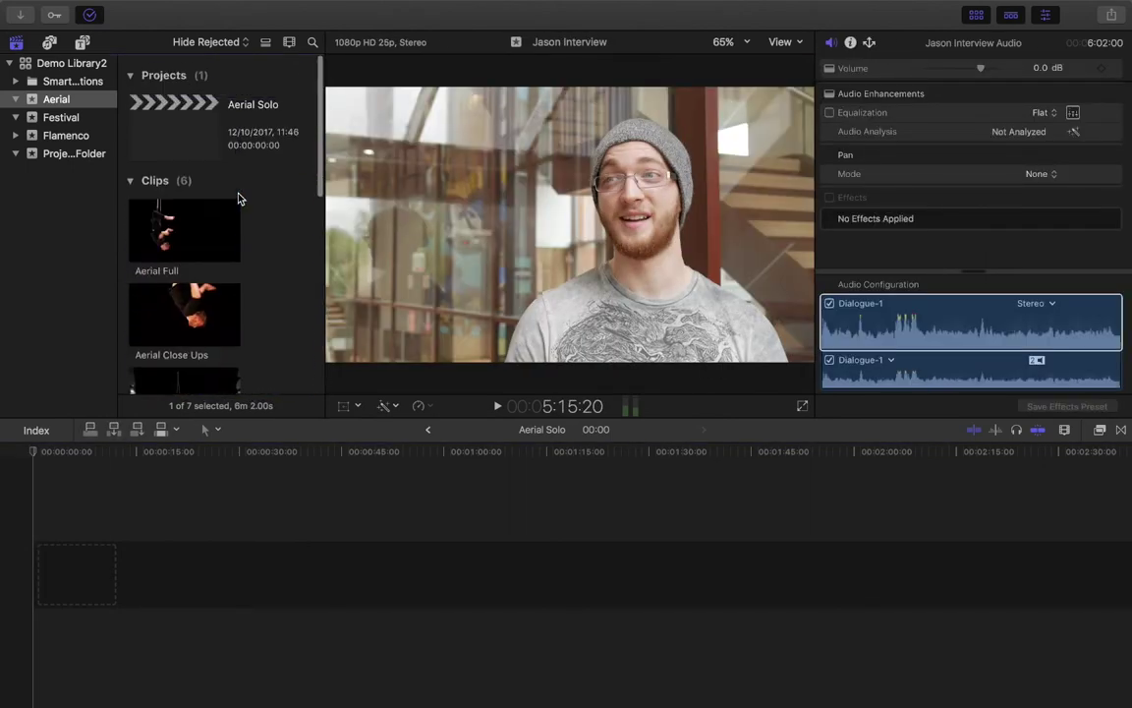
scroll(121, 316, down, 8)
scroll(192, 213, up, 8)
click(69, 118)
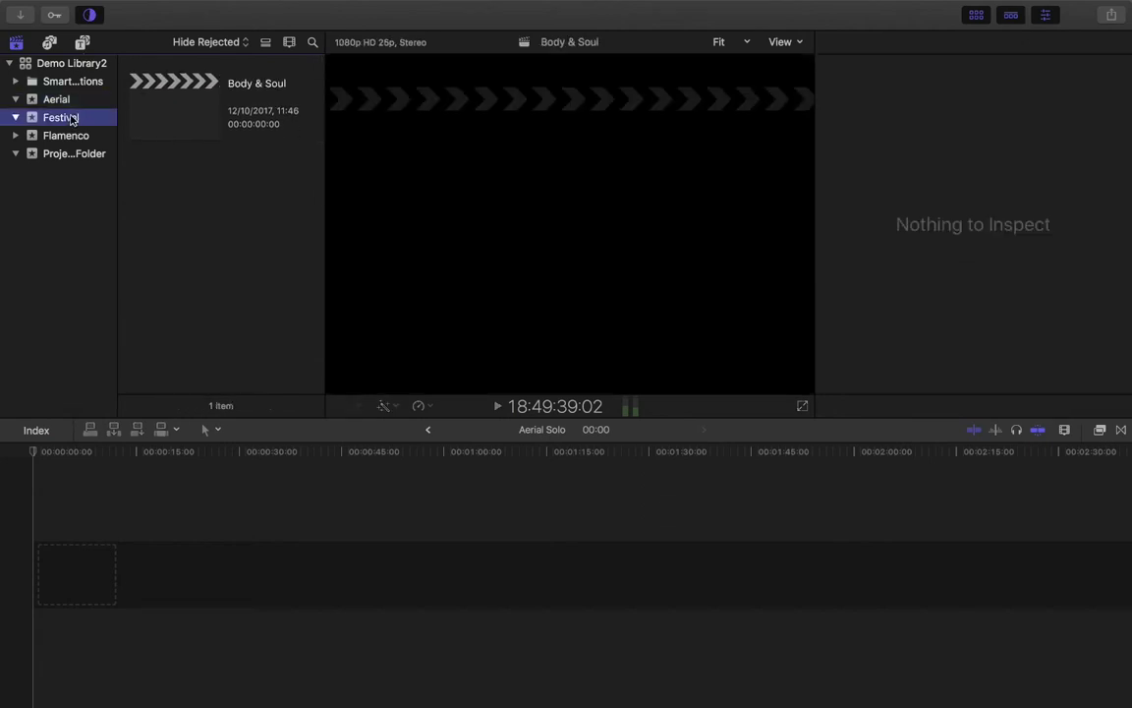
Import clips P1000426.MOV through P1000742.MOV from MD6031 > Festival into the Festival event.
click(19, 17)
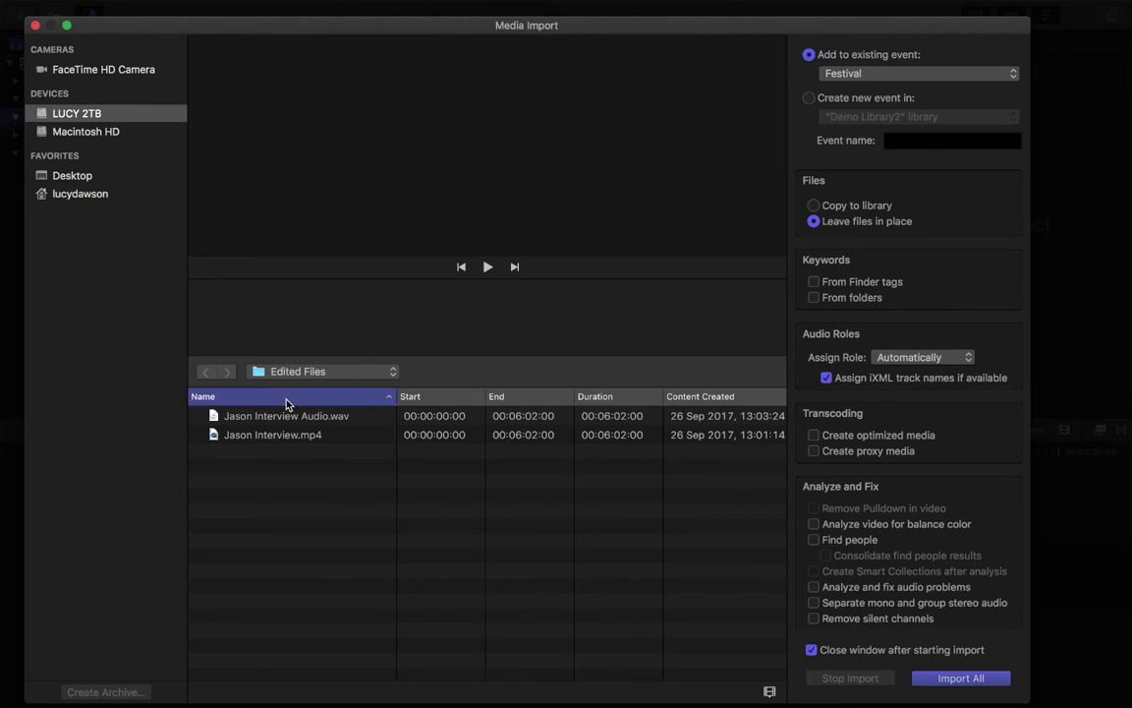
click(282, 375)
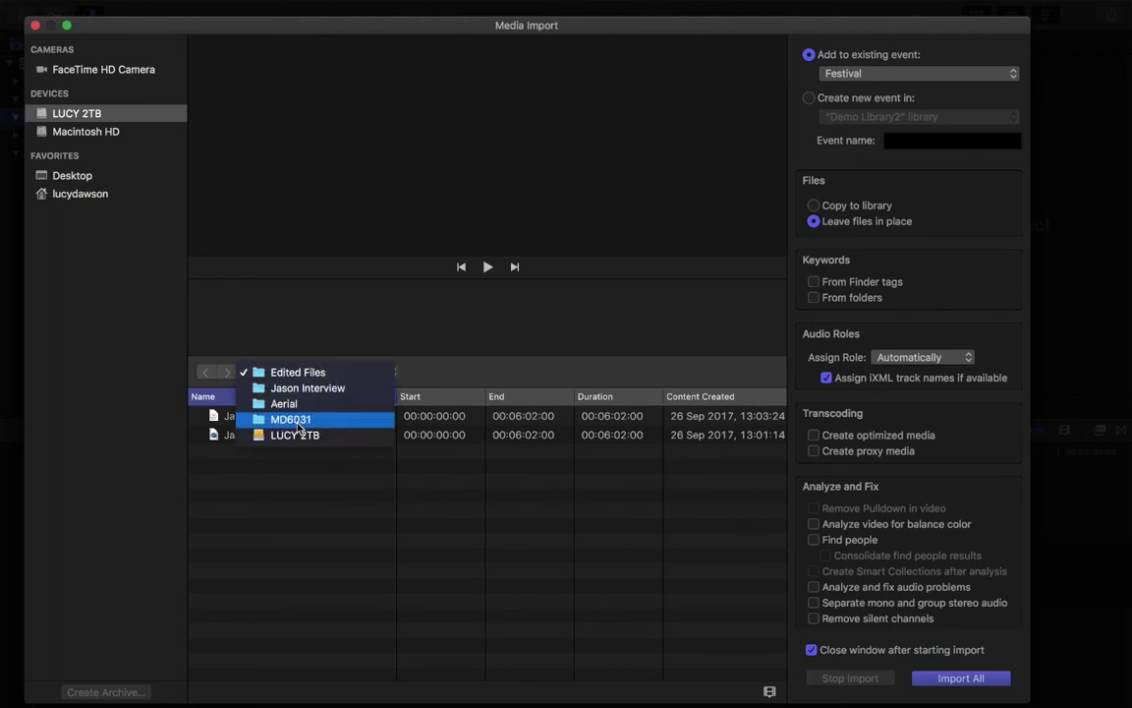
click(298, 422)
click(255, 491)
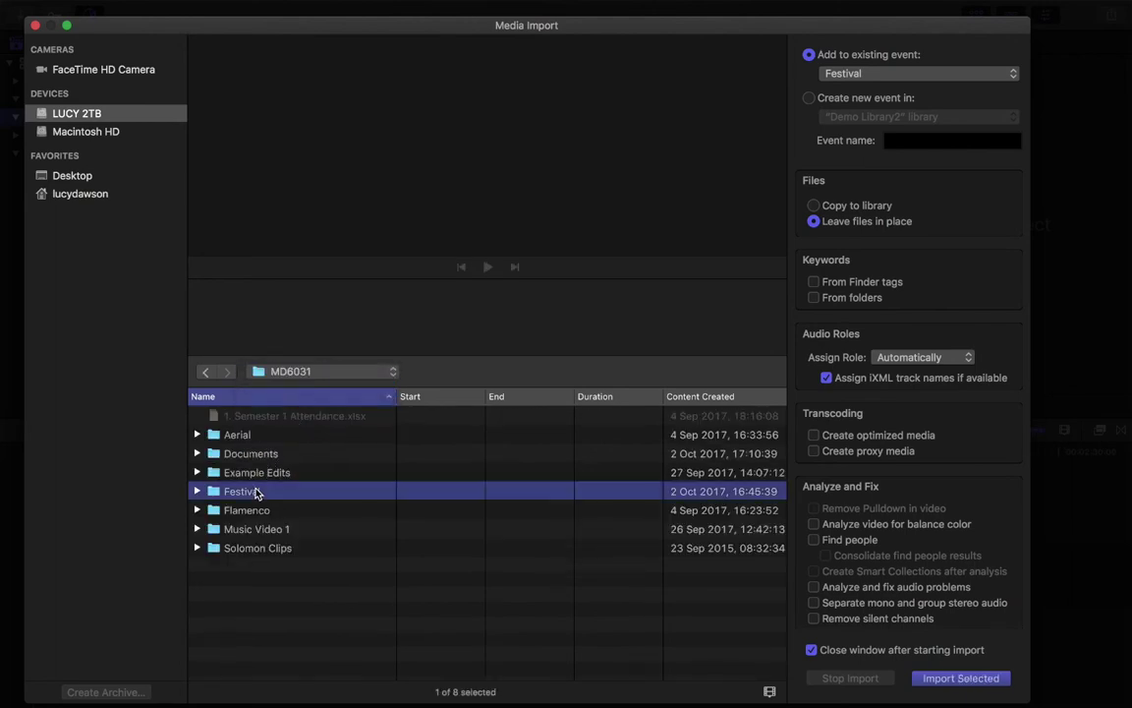
double_click(255, 491)
click(301, 456)
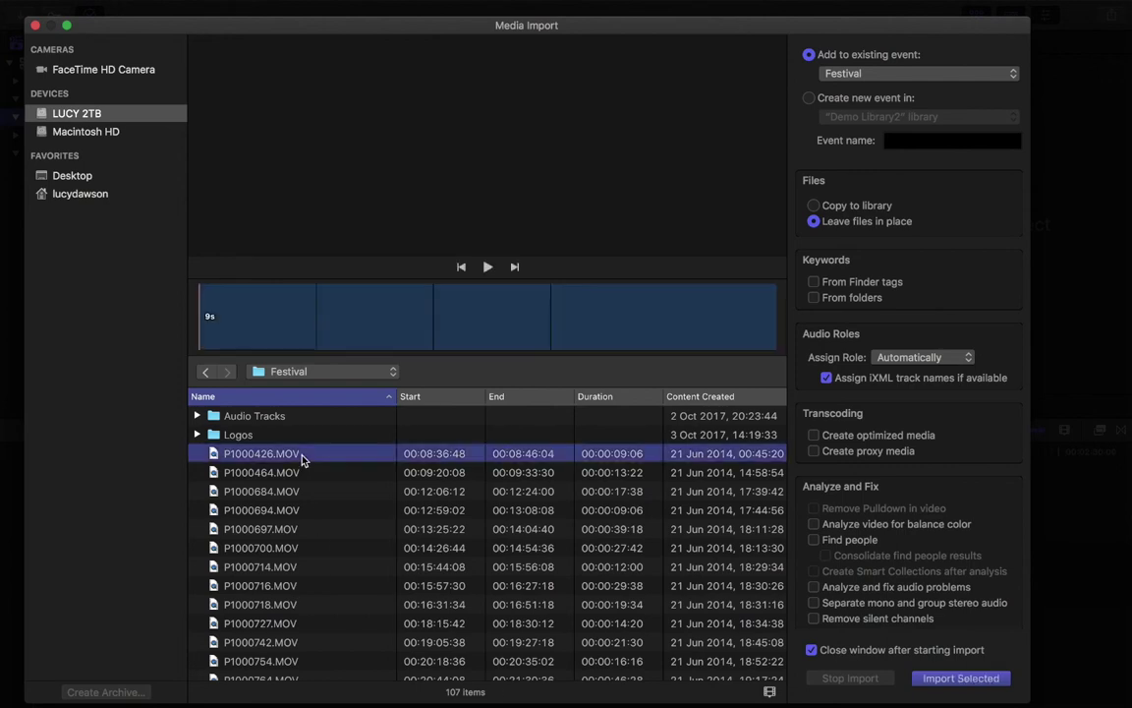
shift+click(310, 642)
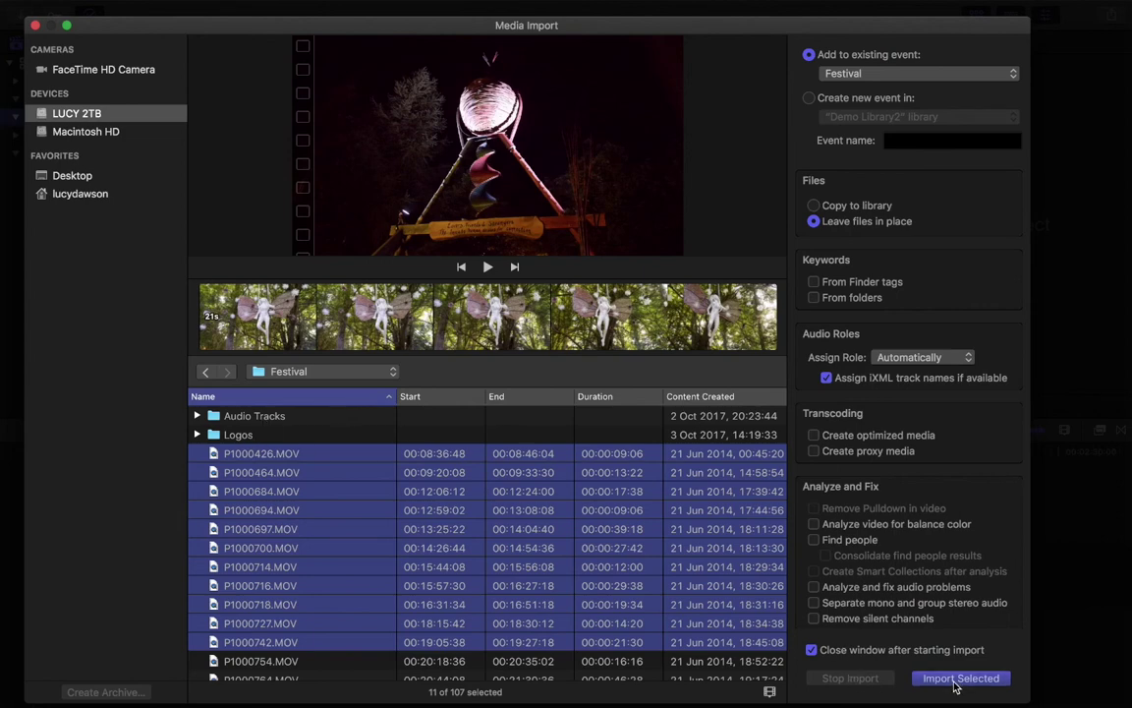
key(Return)
scroll(217, 243, up, 10)
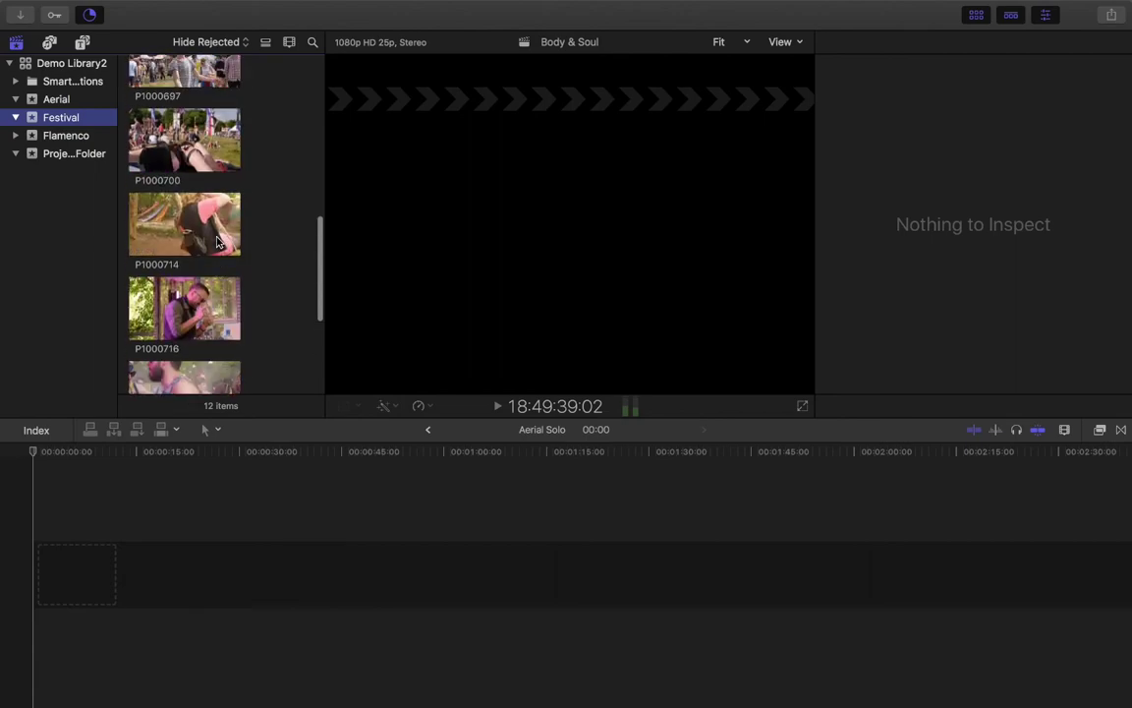
Import all four Logos folder images into Festival and preview bodyandsoullogo2017.
click(19, 14)
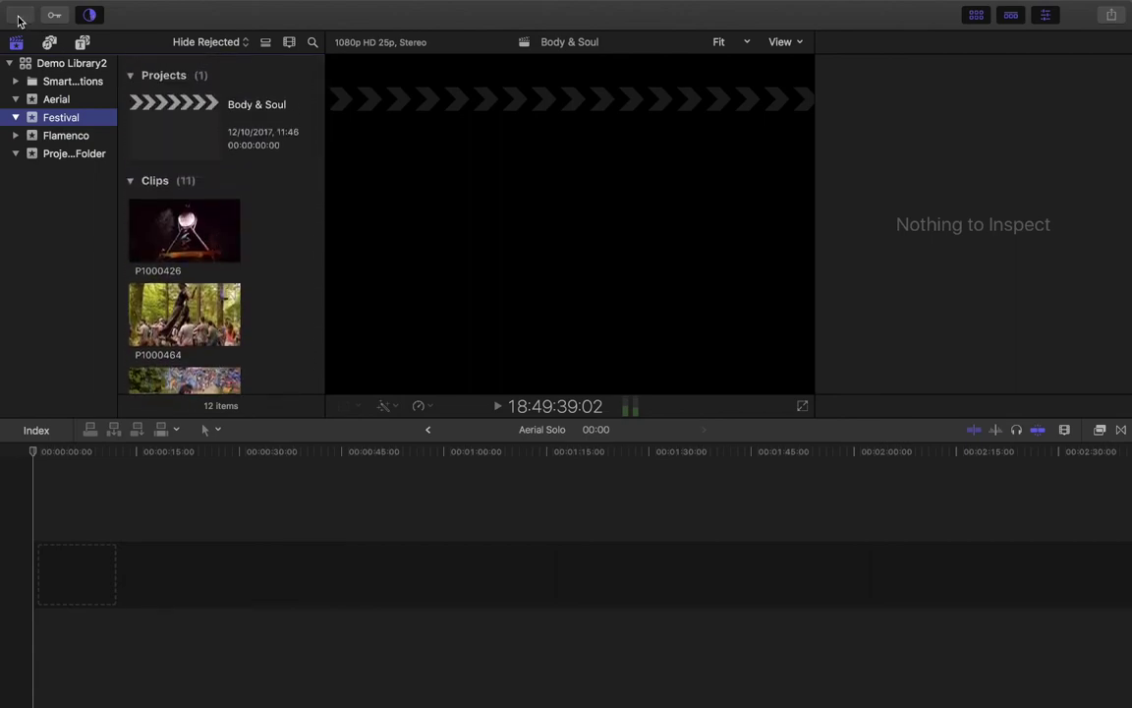
double_click(236, 434)
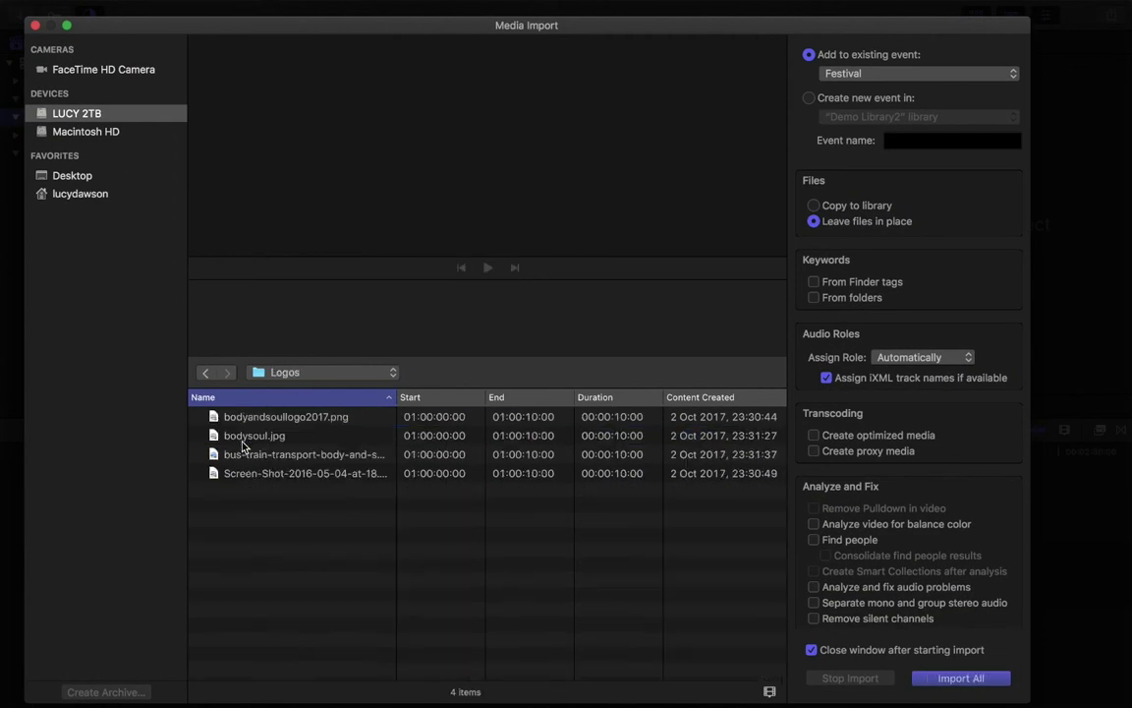
key(super+a)
click(960, 677)
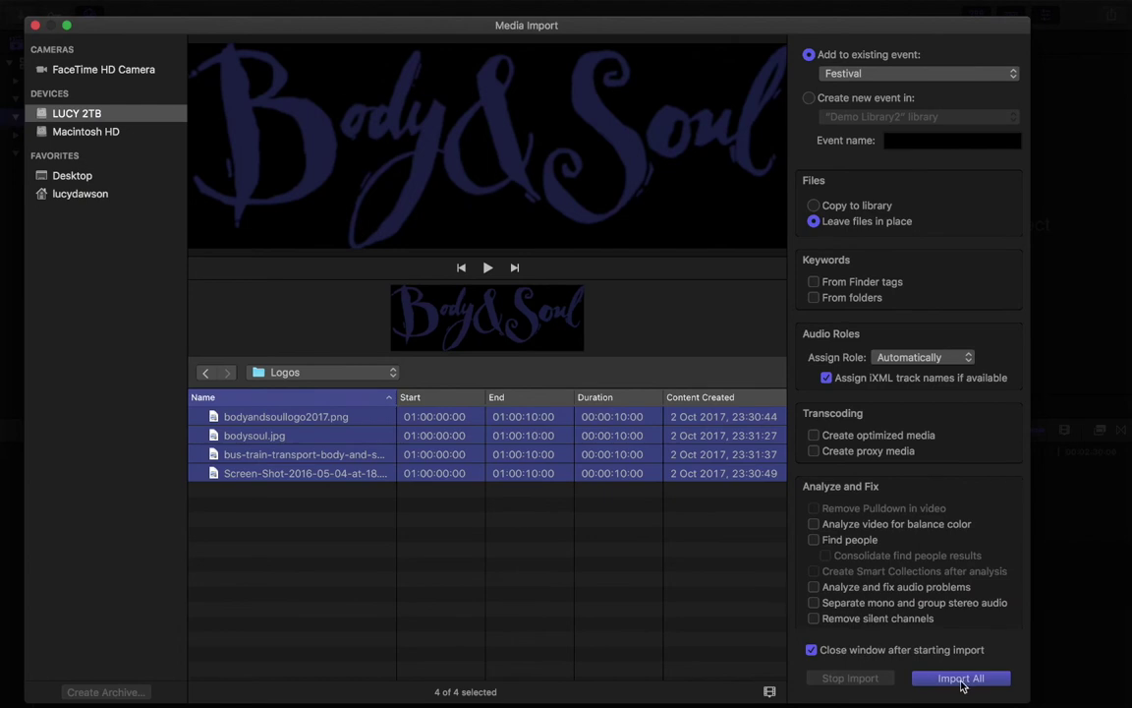
click(207, 351)
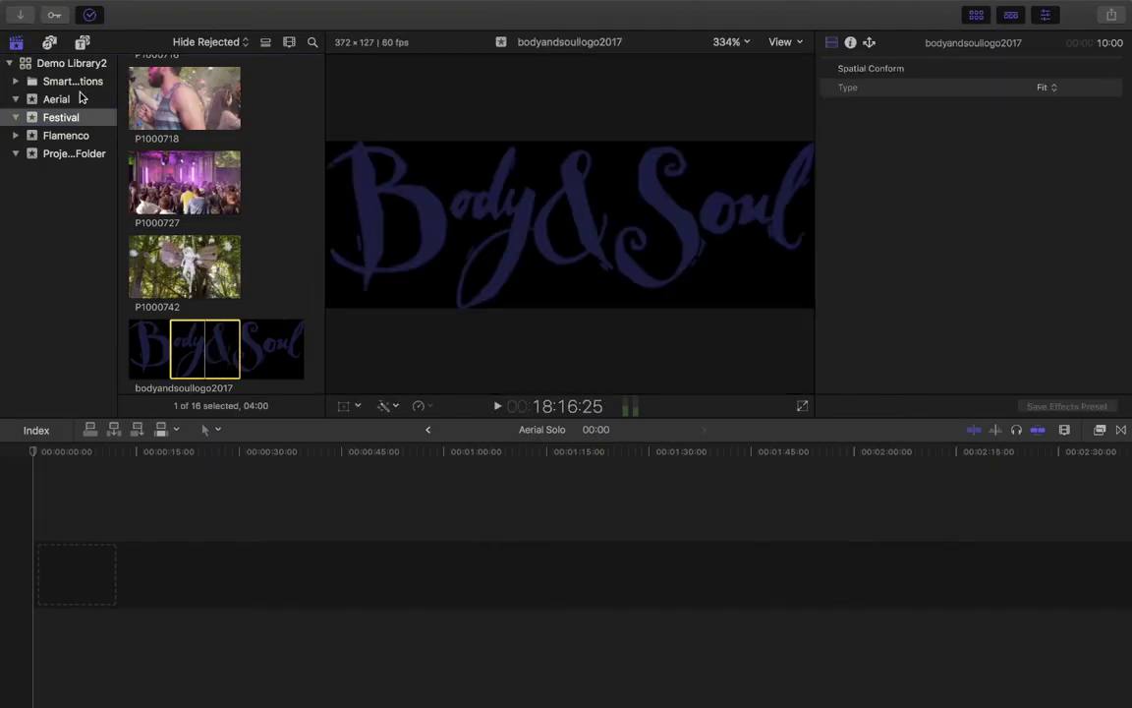
Import the four Audio Tracks MP3s, including Glass Animals - Pools and Kate Boy - Midnight Sun, into Festival.
click(19, 15)
click(313, 373)
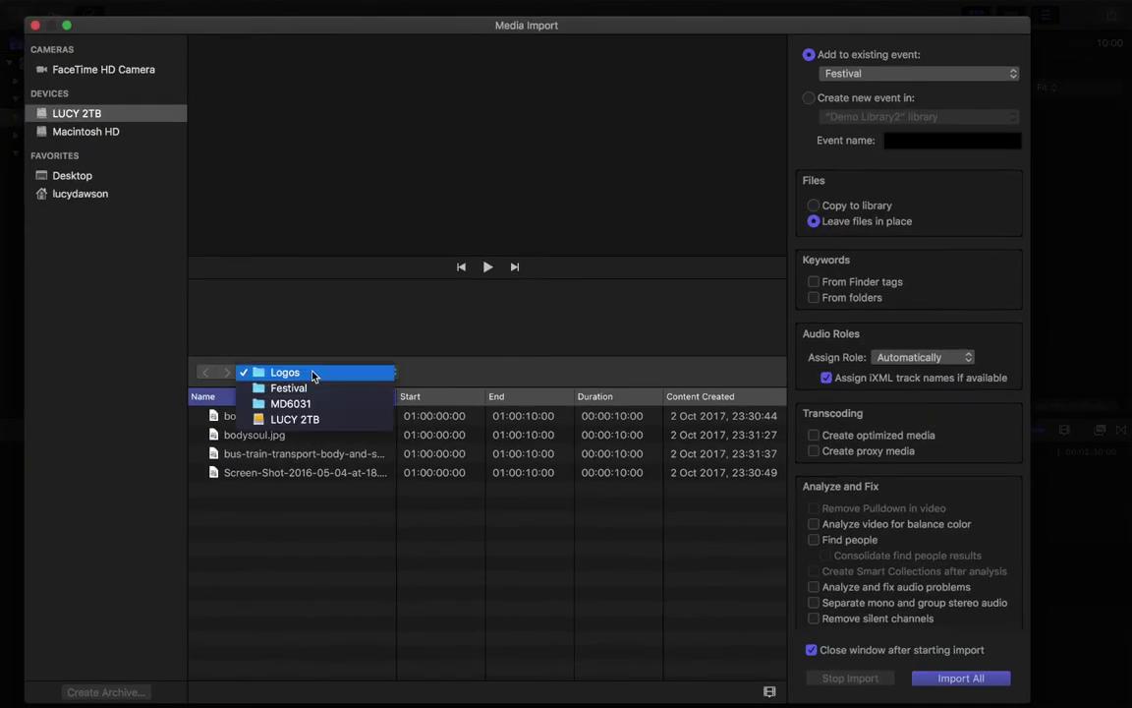
click(320, 389)
click(248, 419)
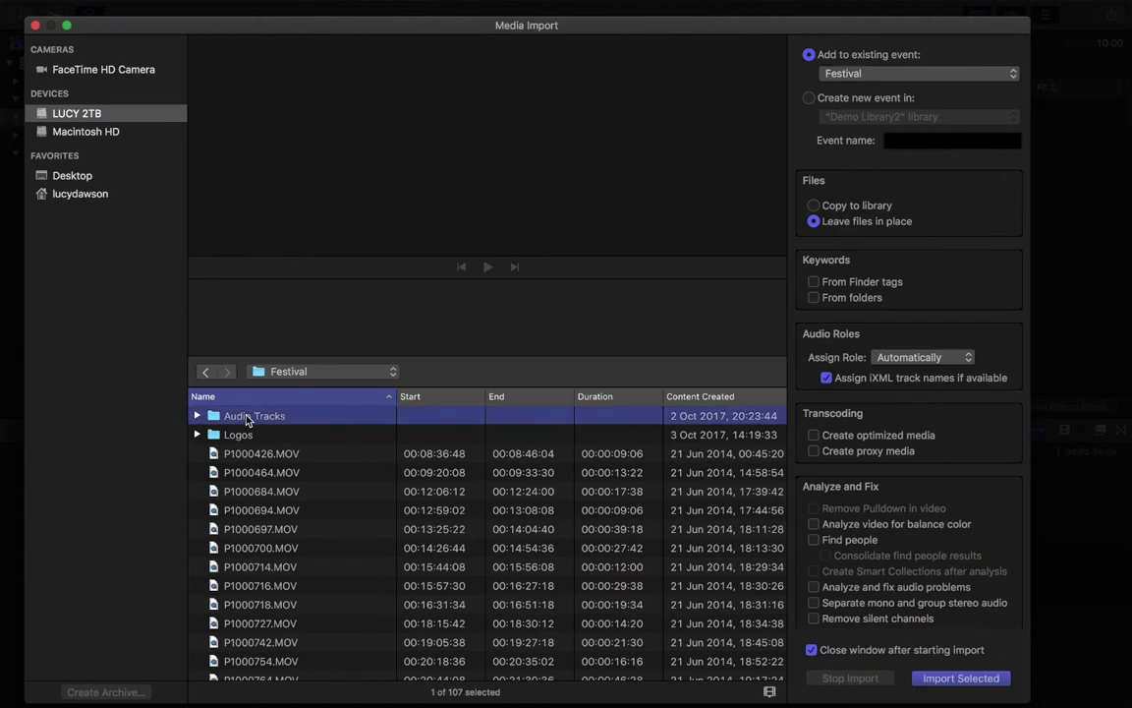
double_click(248, 419)
drag(266, 513, 259, 421)
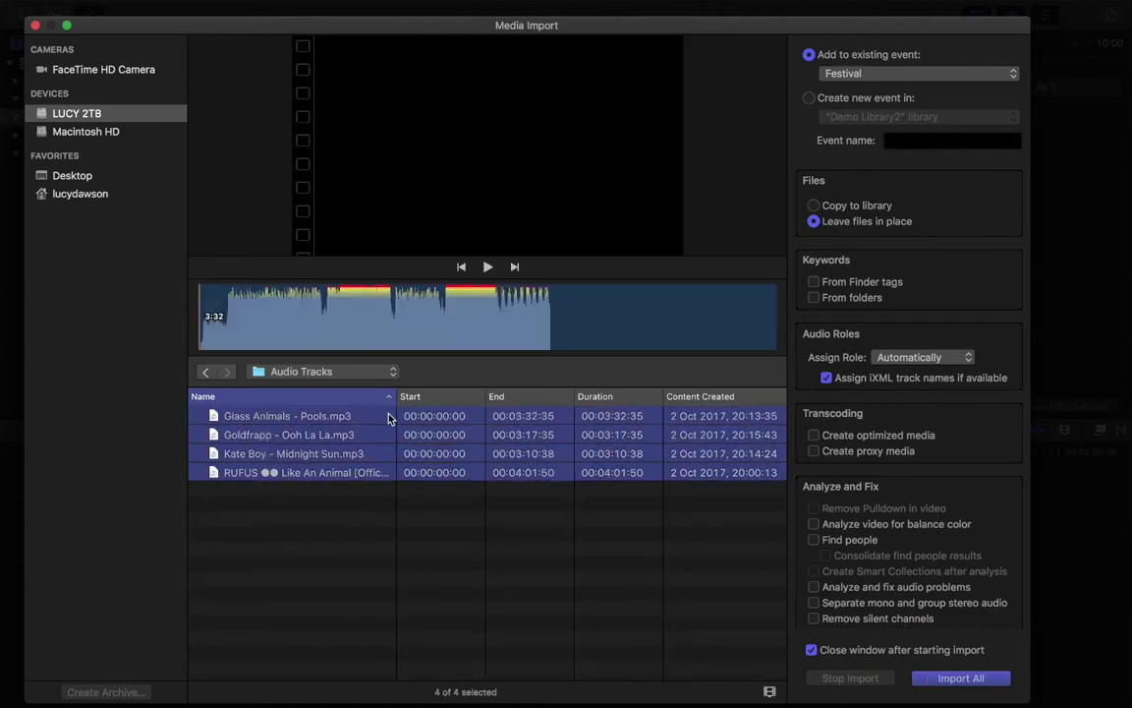
click(968, 678)
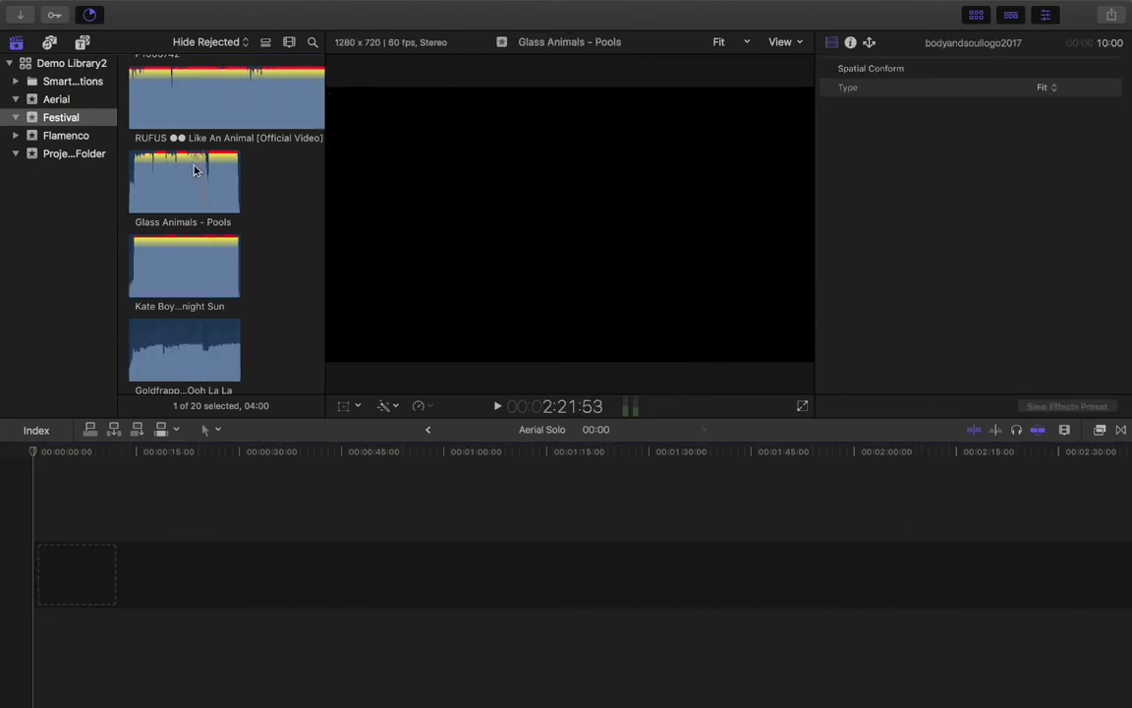
With Festival selected, browse the iTunes, GarageBand and Photos sources in Photos and Audio.
click(63, 119)
click(48, 44)
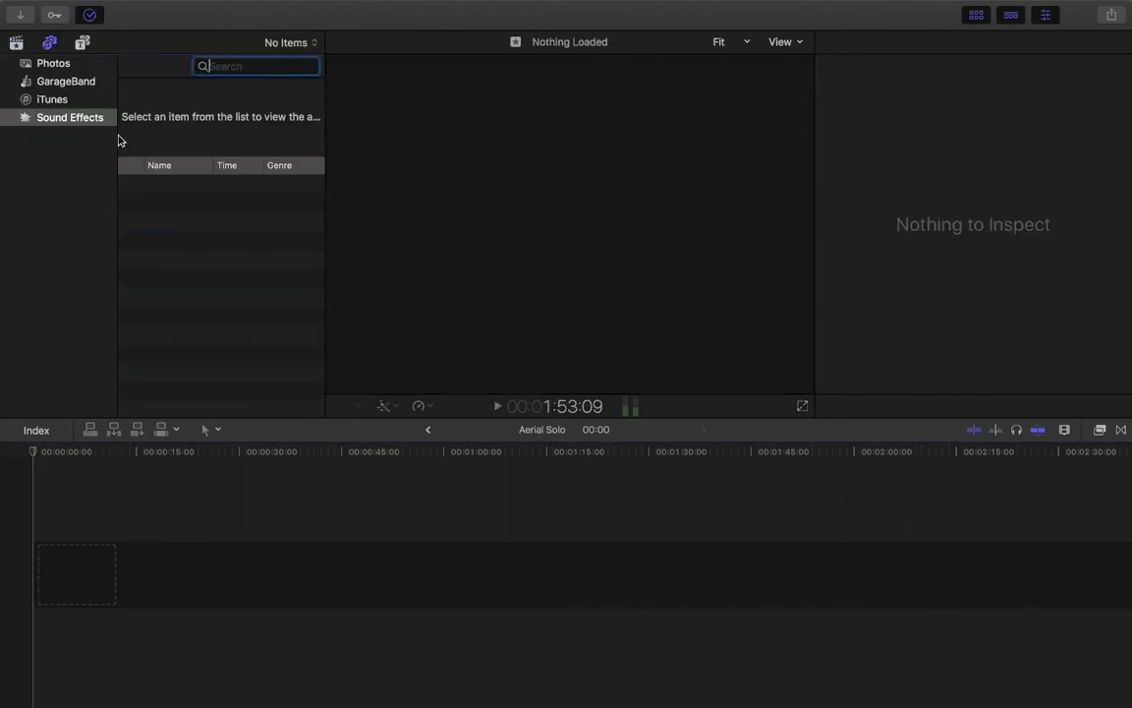
click(56, 98)
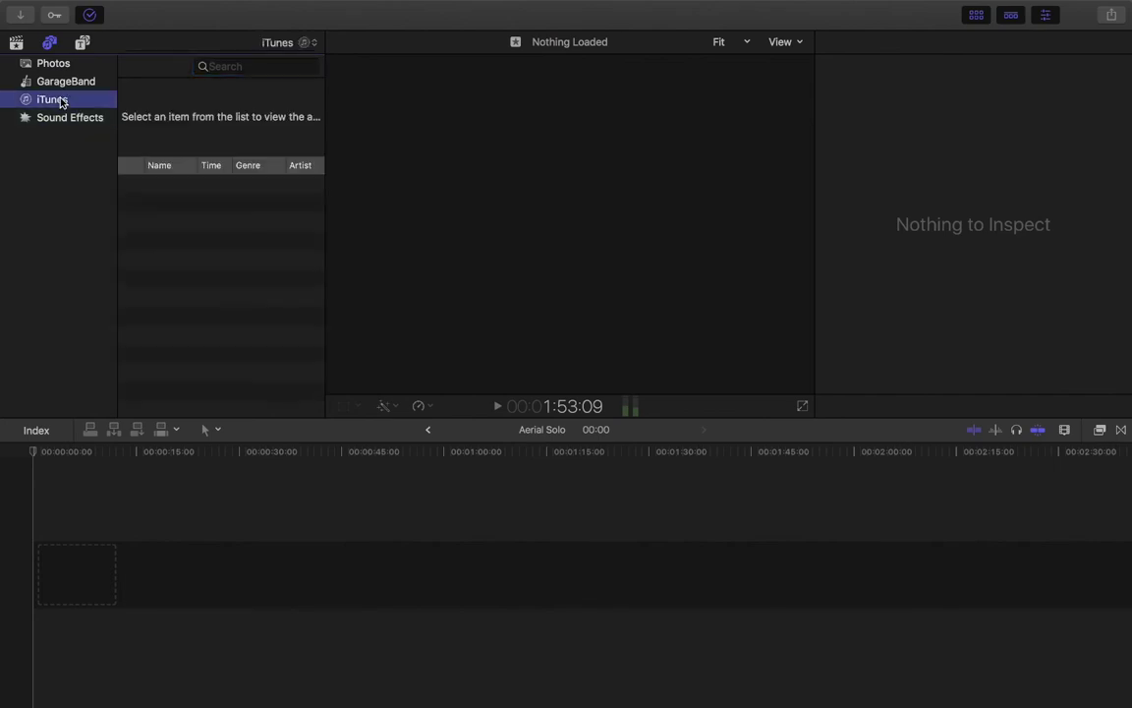
click(46, 78)
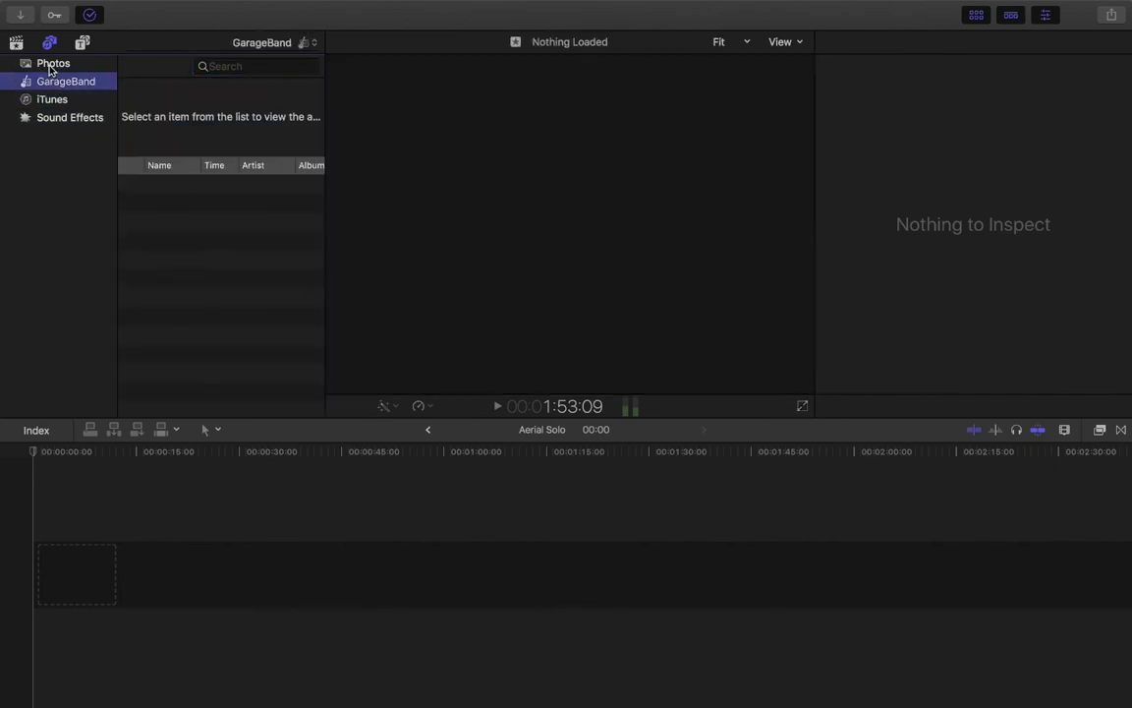
click(52, 66)
click(61, 99)
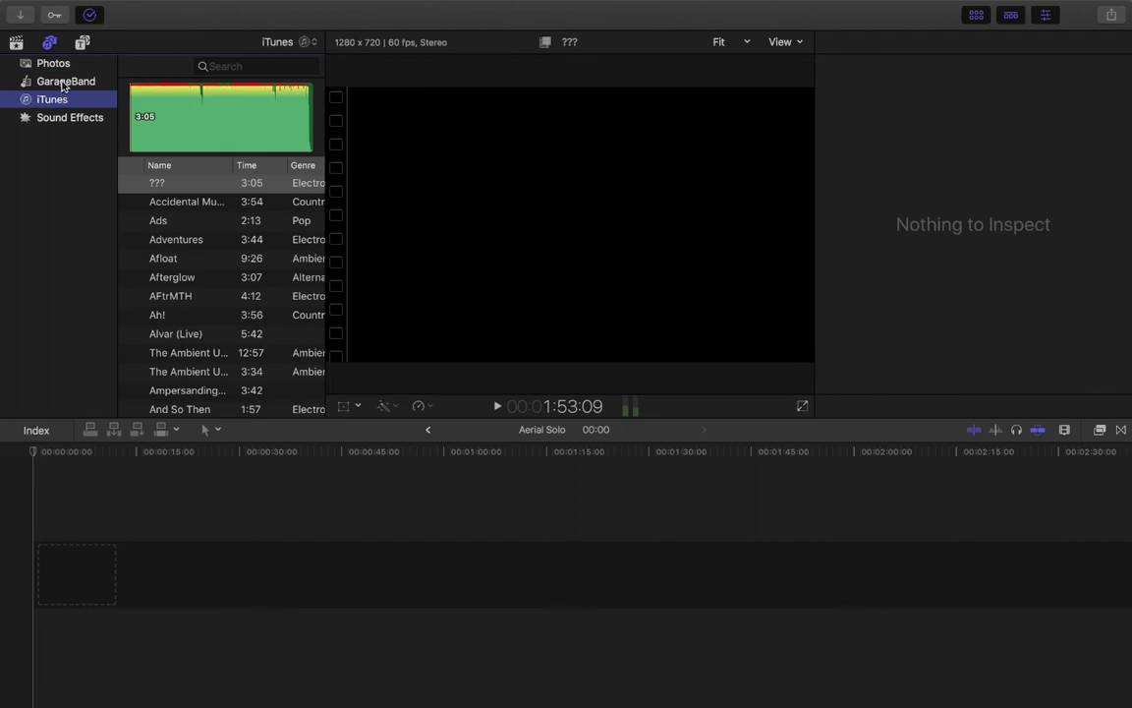
click(61, 82)
click(62, 66)
Revisit GarageBand, iTunes and Photos, then return to the Demo Library2 libraries view.
click(66, 85)
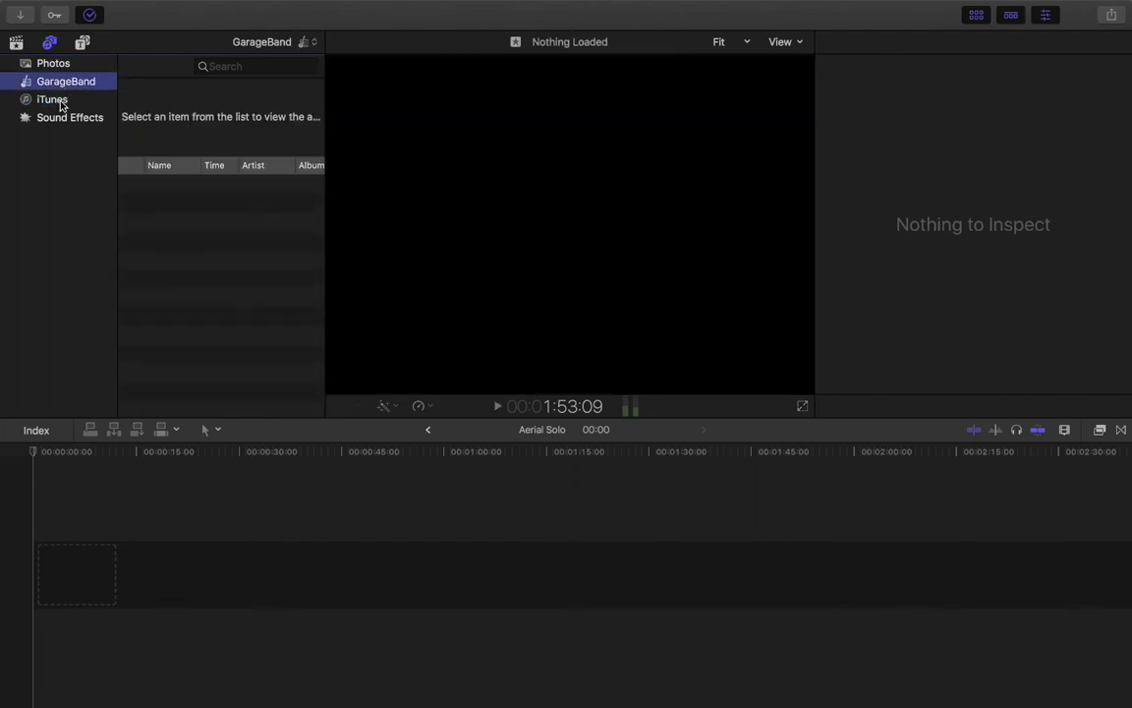
click(57, 99)
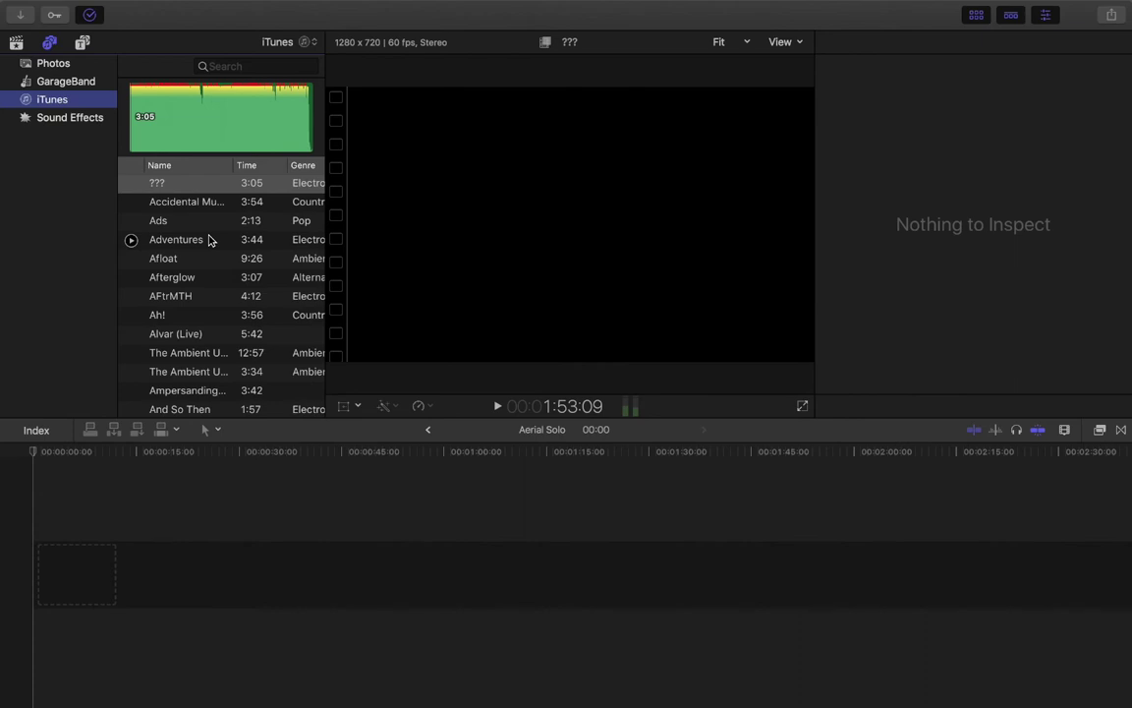
click(65, 84)
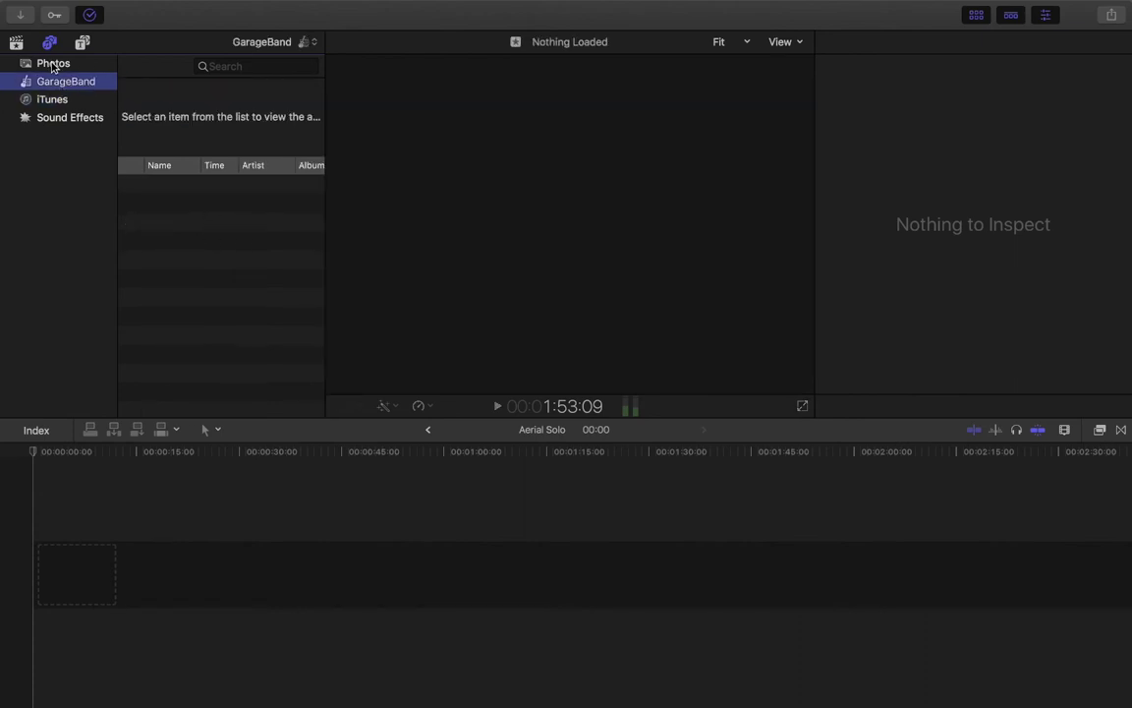
click(54, 65)
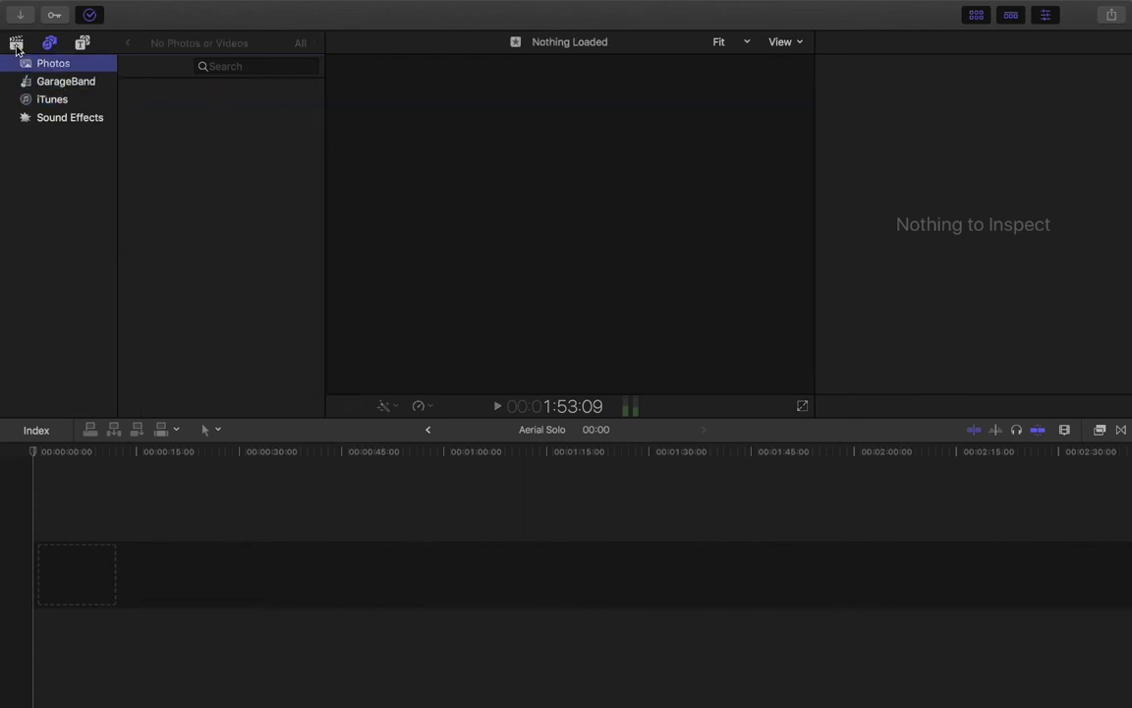
click(16, 43)
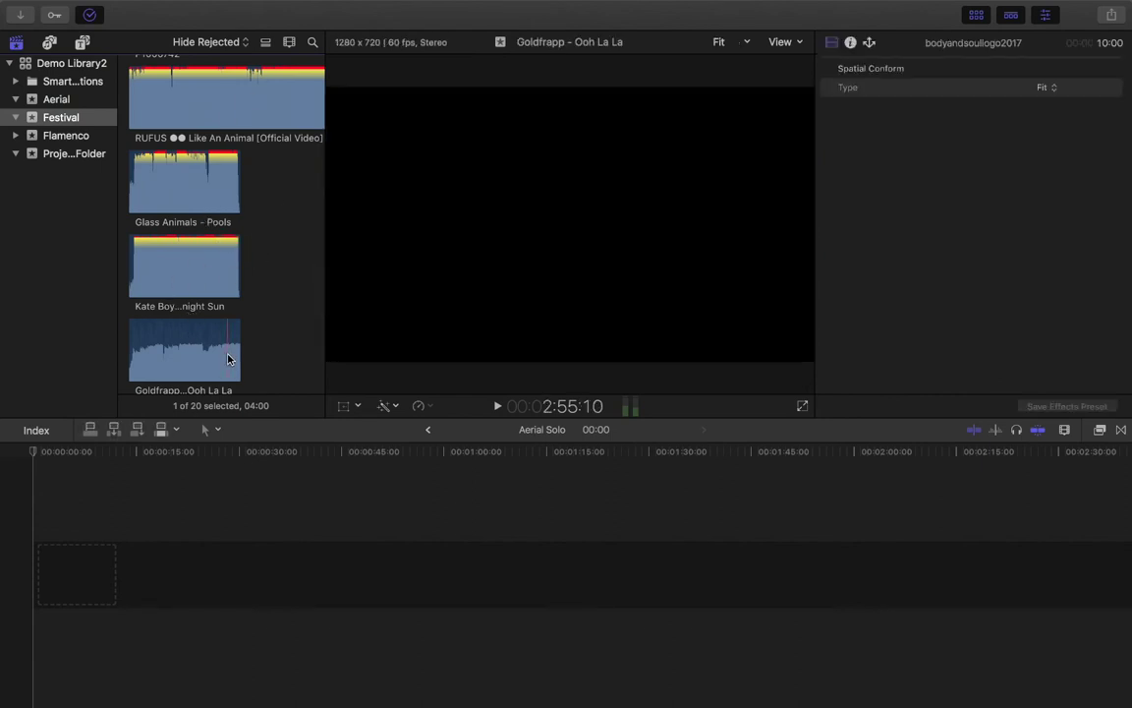
Import Flamenco Master, Flamenco Full and Flamenco Close Ups from MD6031 > Flamenco into the Flamenco event.
scroll(227, 360, up, 15)
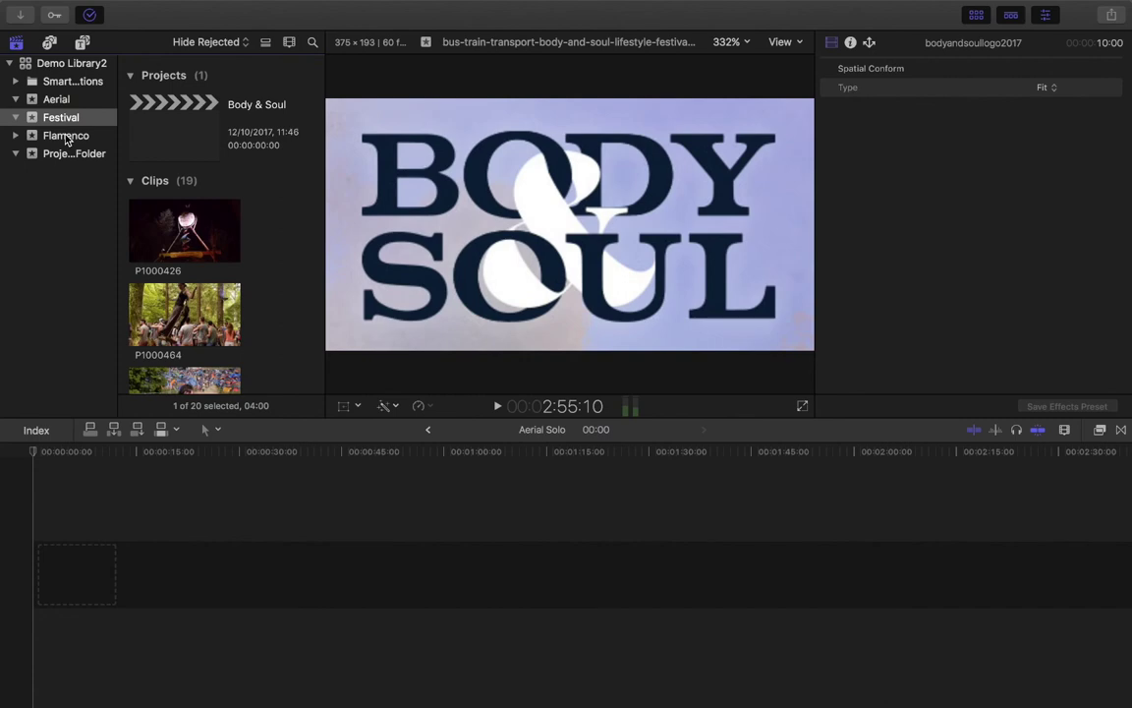
click(61, 131)
click(19, 15)
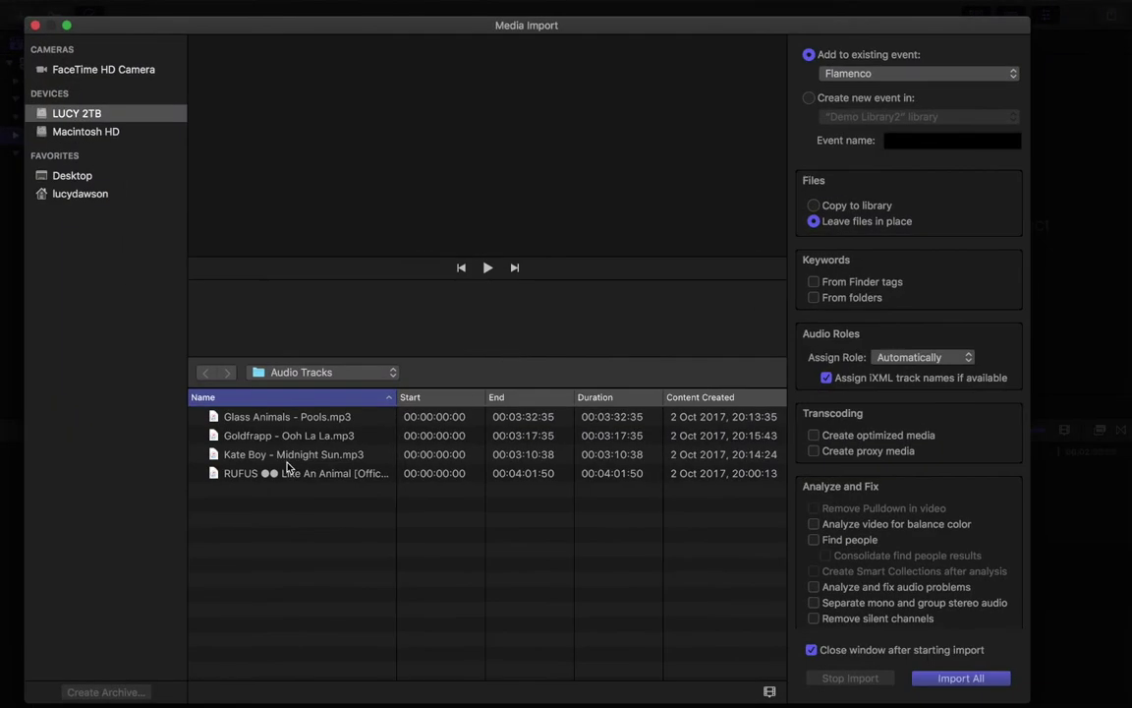
click(296, 379)
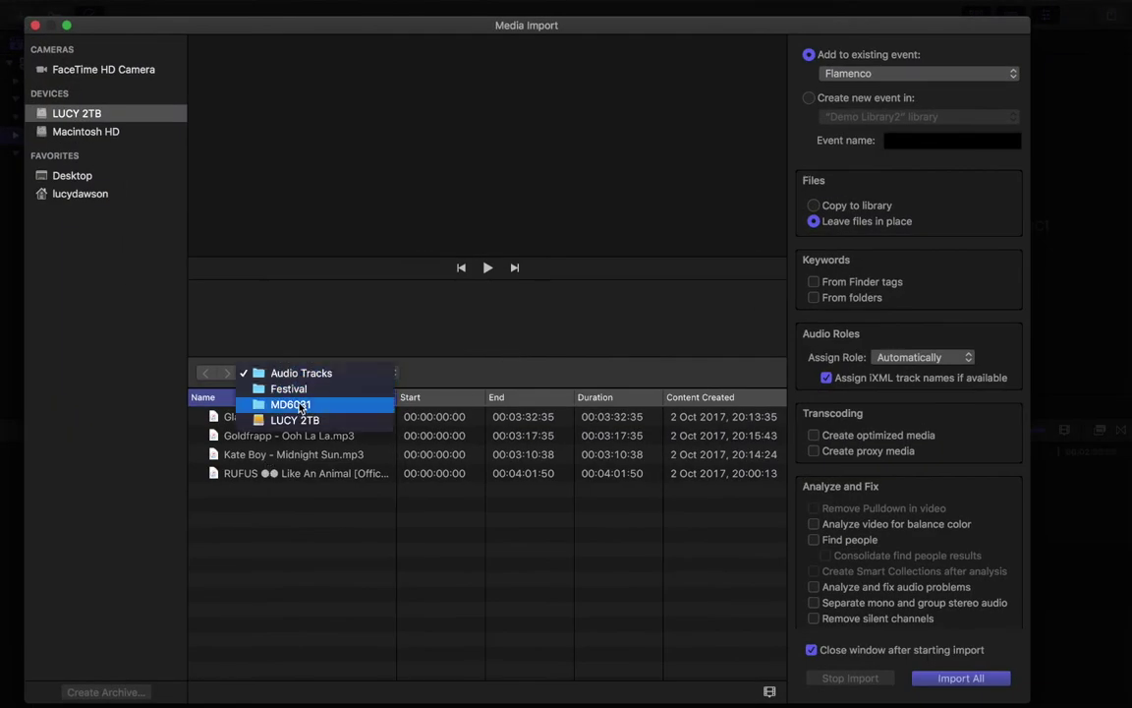
click(298, 404)
double_click(251, 511)
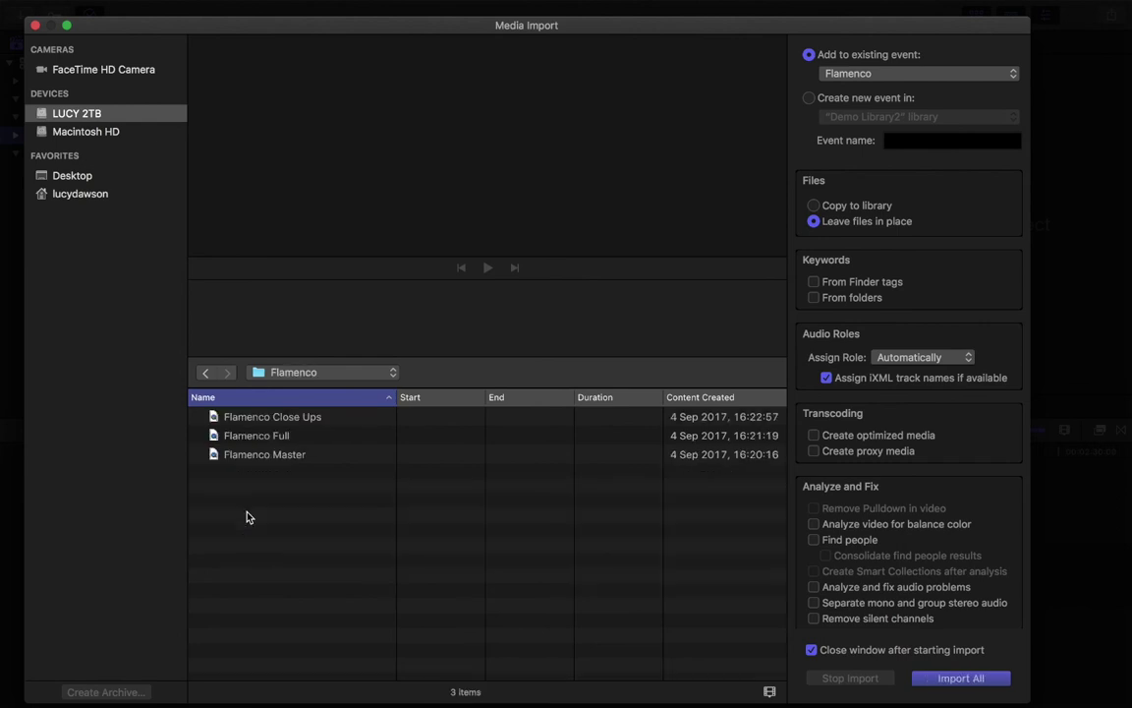
drag(245, 503, 244, 424)
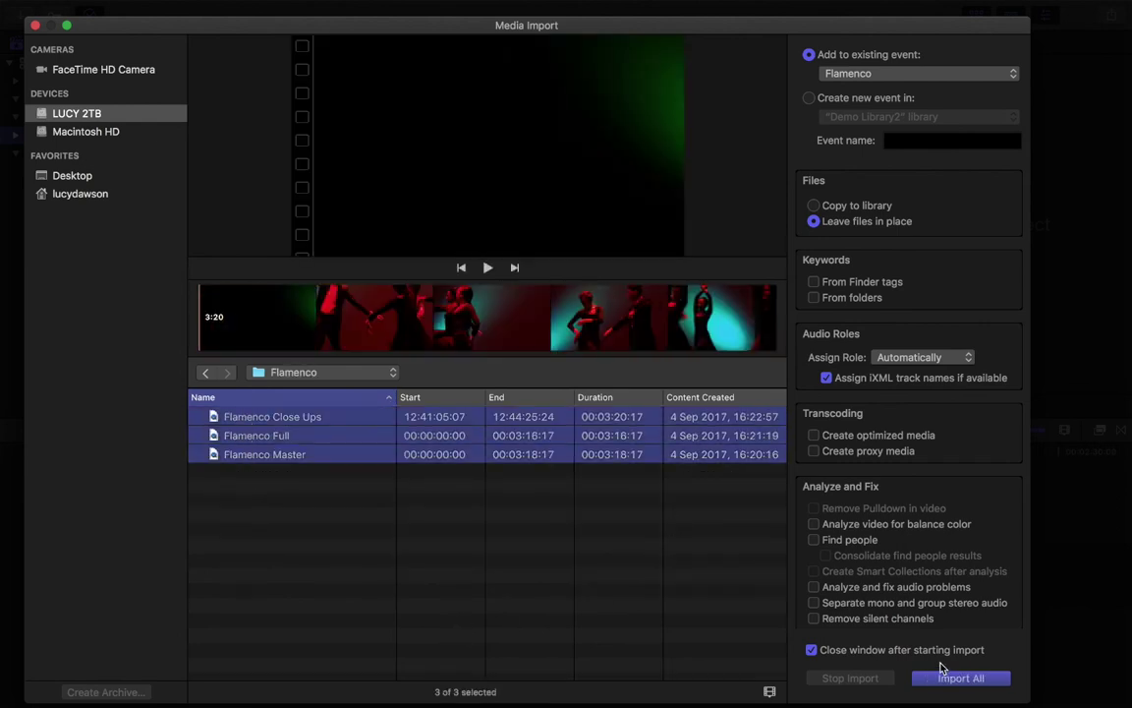
click(949, 688)
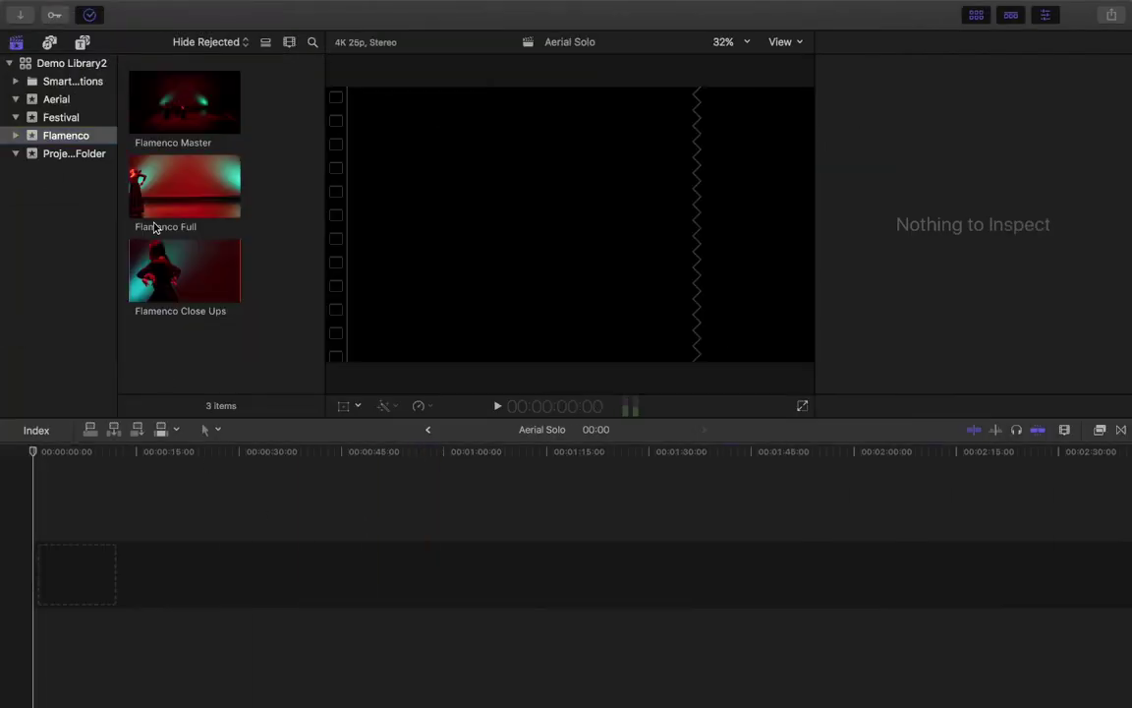
click(190, 198)
click(177, 118)
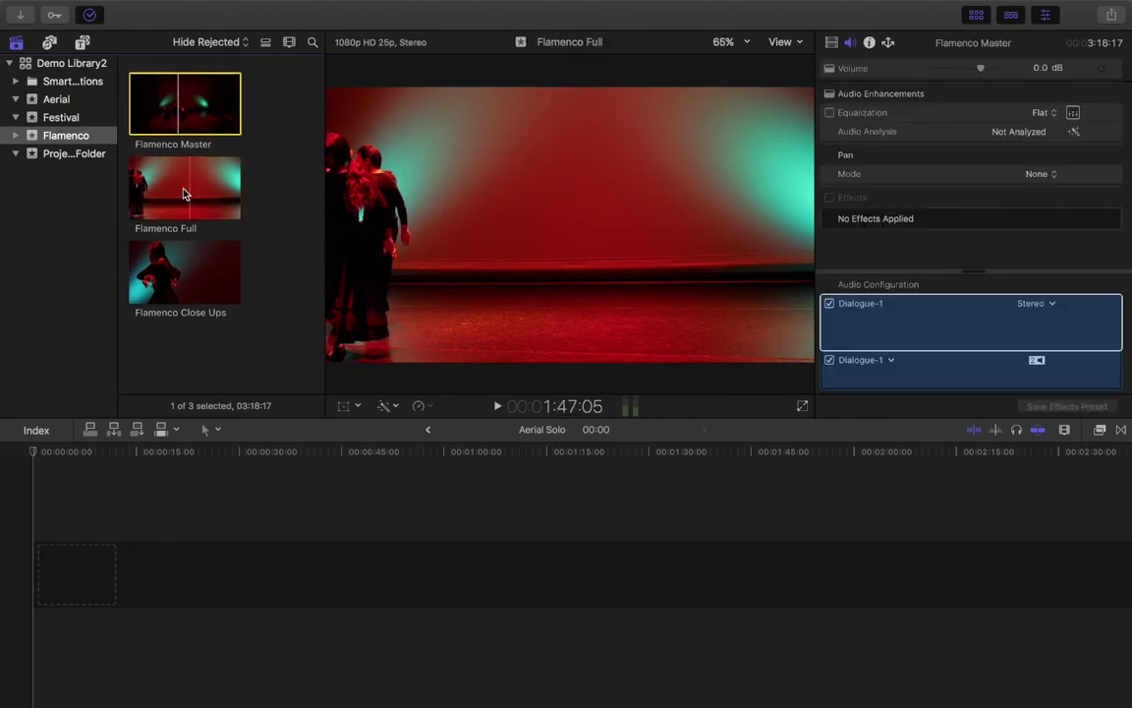
click(55, 99)
click(192, 138)
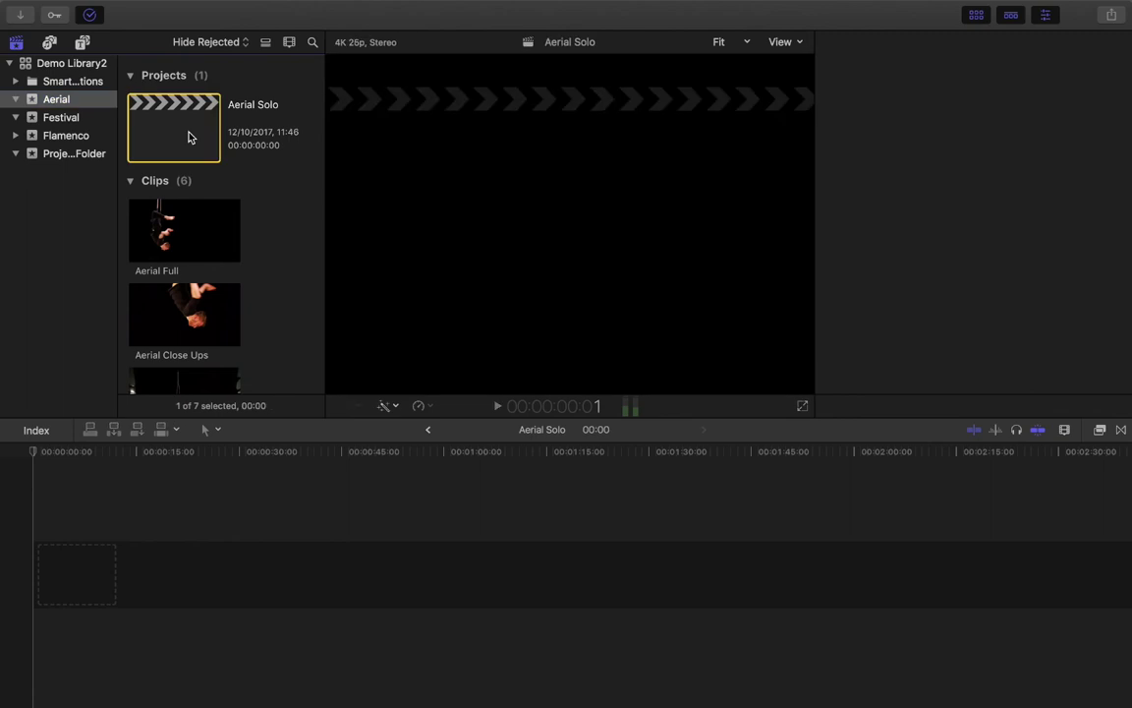
scroll(177, 295, down, 4)
scroll(177, 301, down, 3)
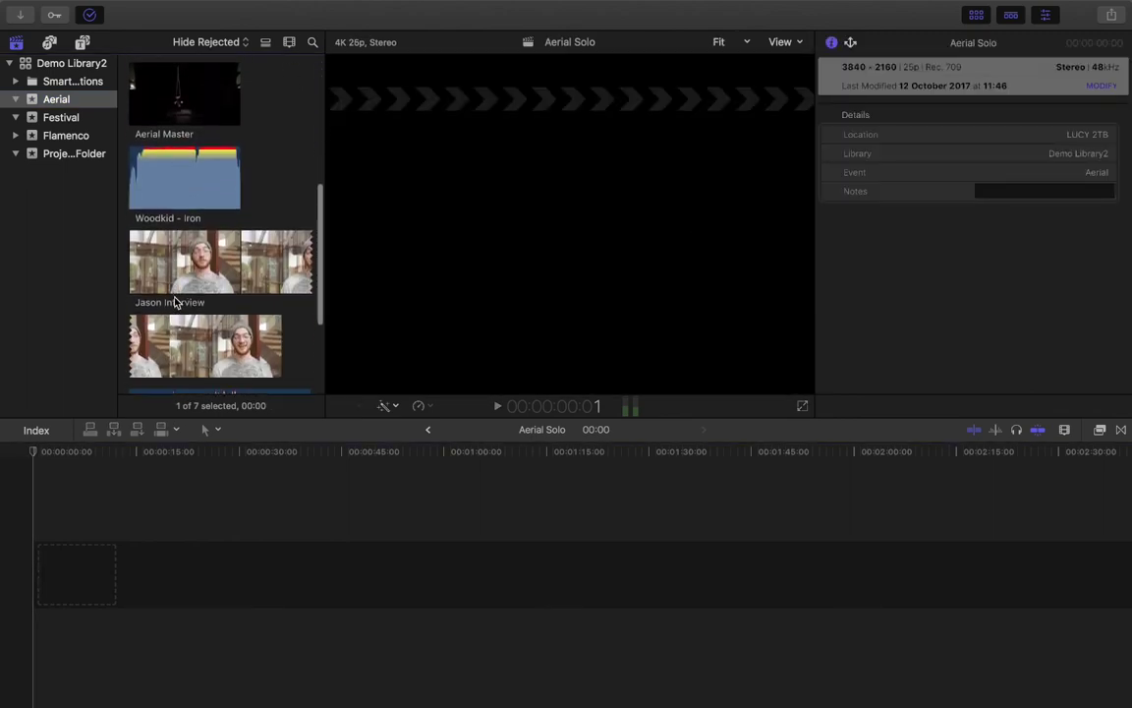
scroll(203, 304, up, 4)
scroll(204, 248, down, 2)
scroll(187, 278, down, 3)
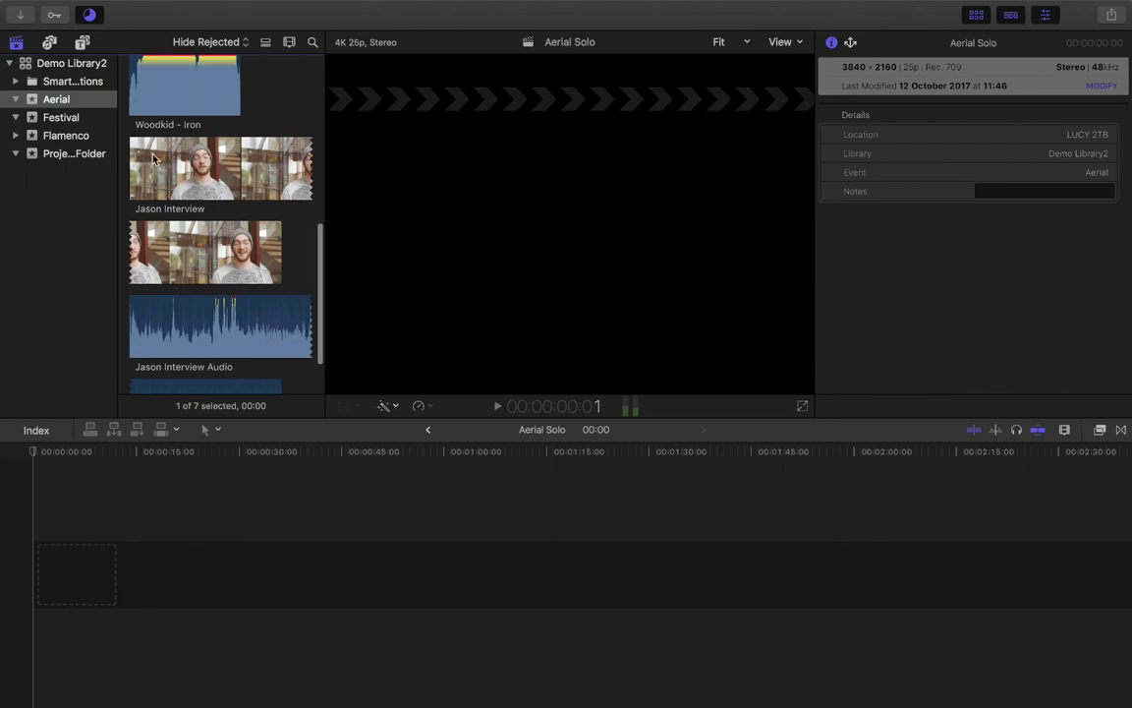
click(71, 116)
click(244, 285)
scroll(247, 287, up, 3)
scroll(246, 286, up, 10)
scroll(280, 267, down, 2)
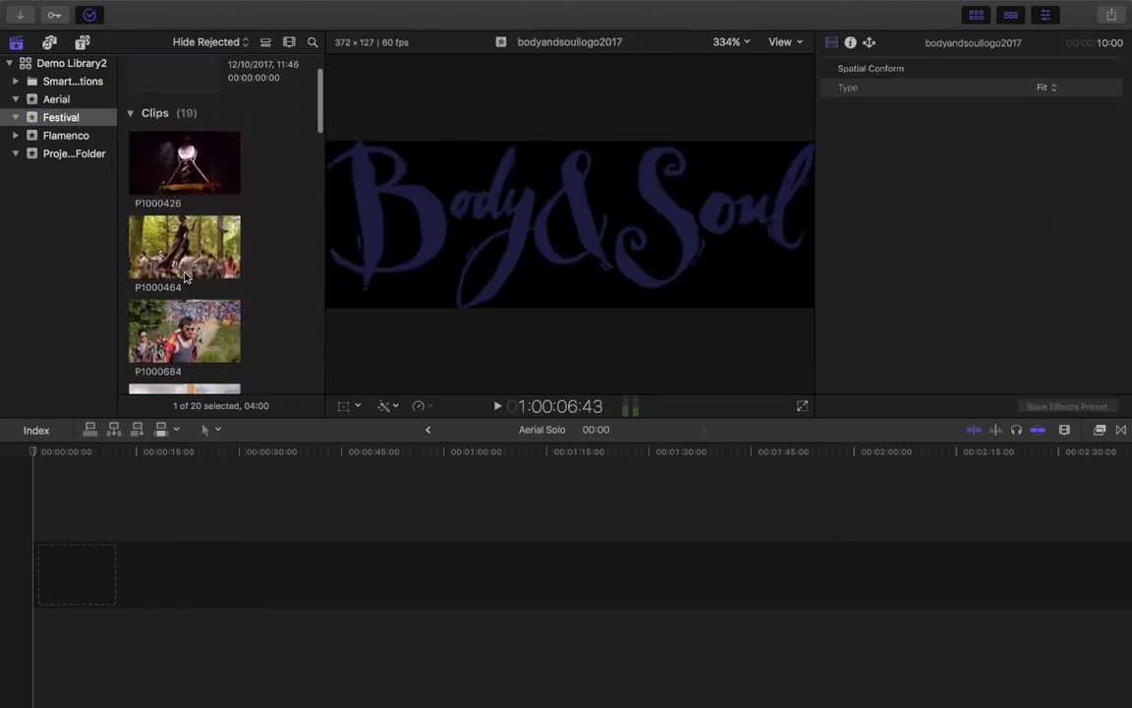
scroll(183, 277, down, 15)
scroll(187, 275, up, 5)
scroll(220, 180, down, 10)
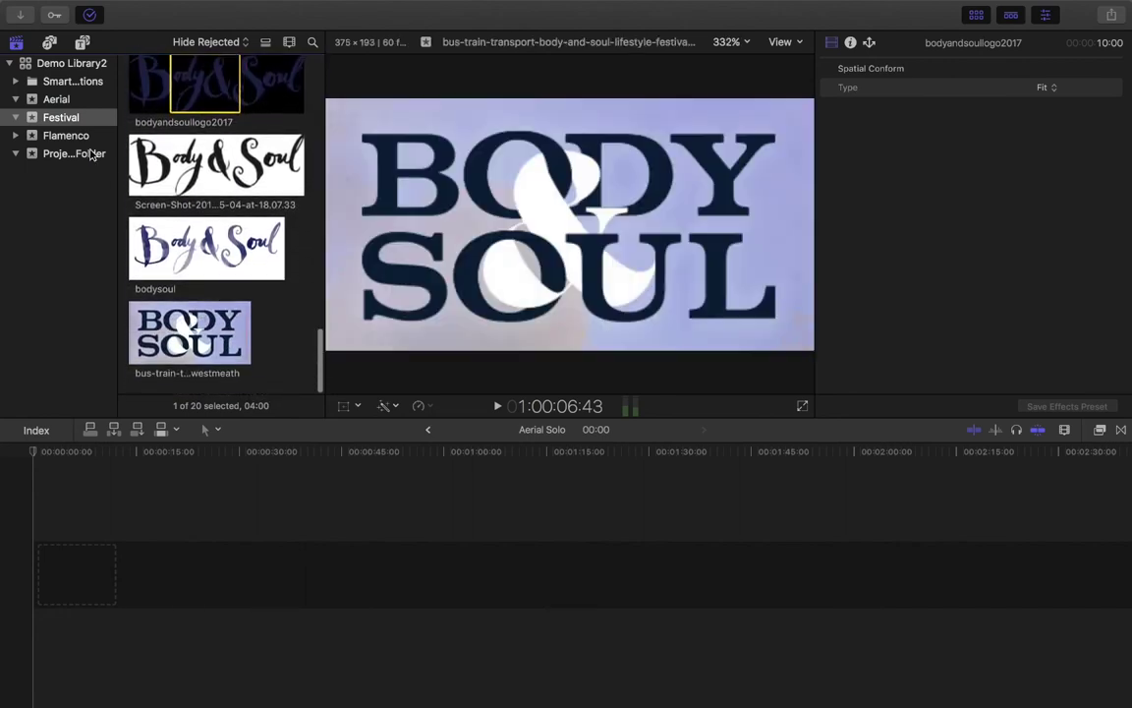
key(Down)
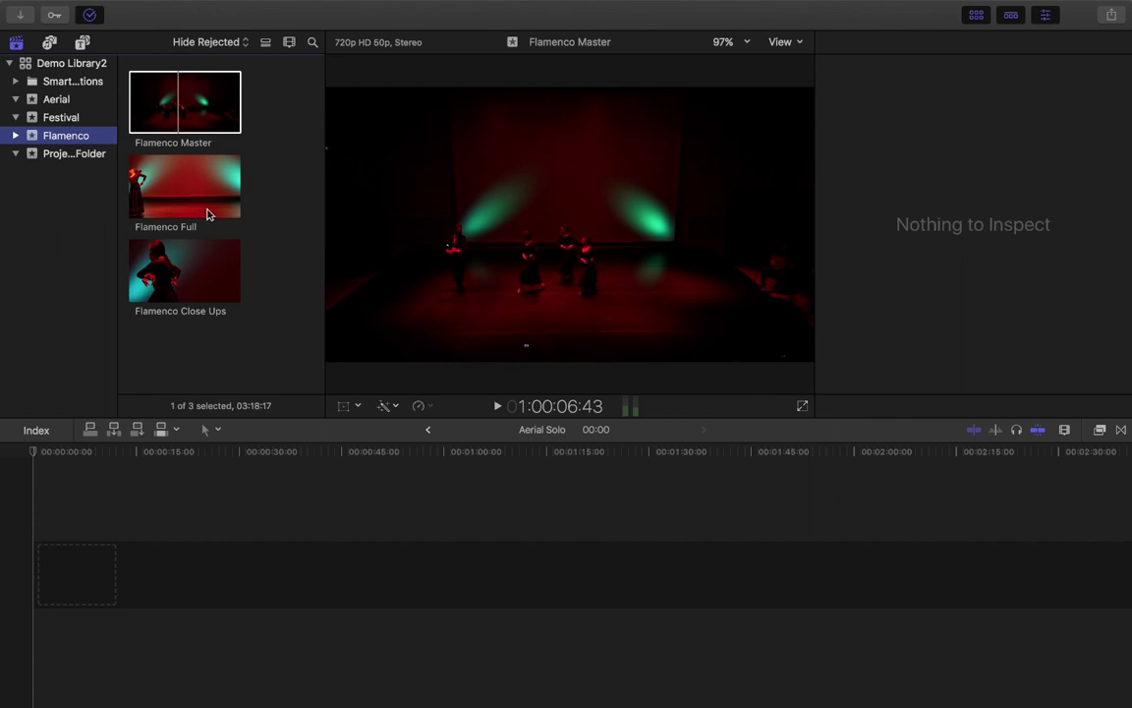
Review the Project Folder, Flamenco and Festival contents, then display the Aerial event.
click(77, 154)
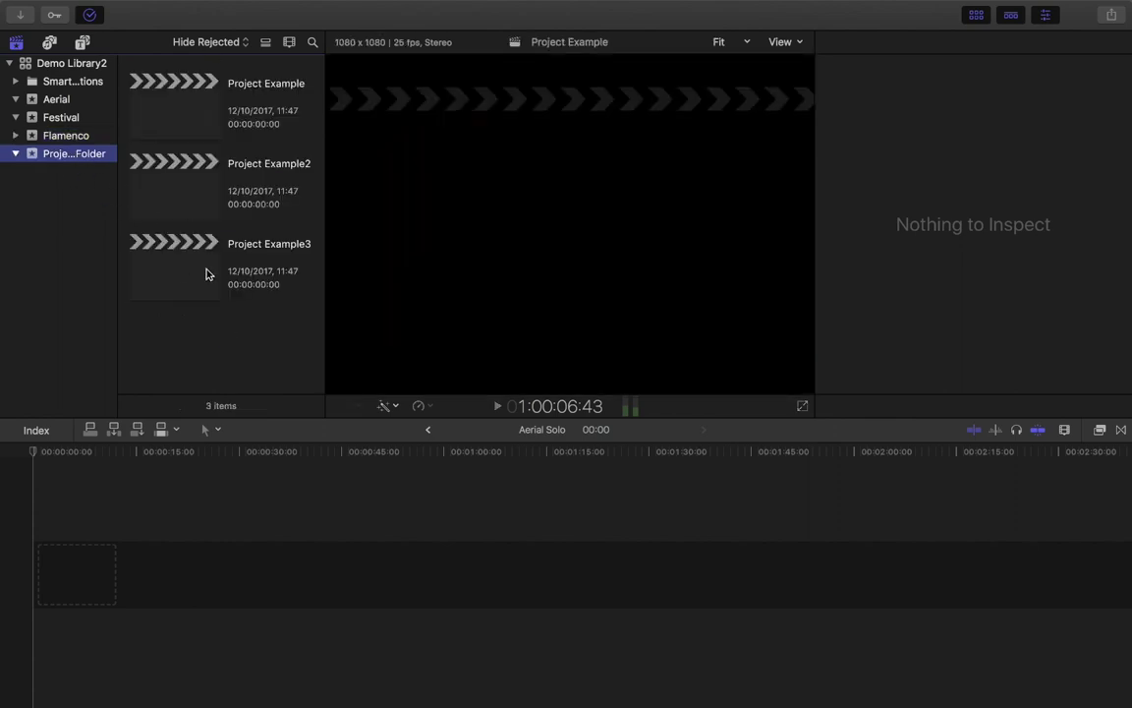
click(68, 134)
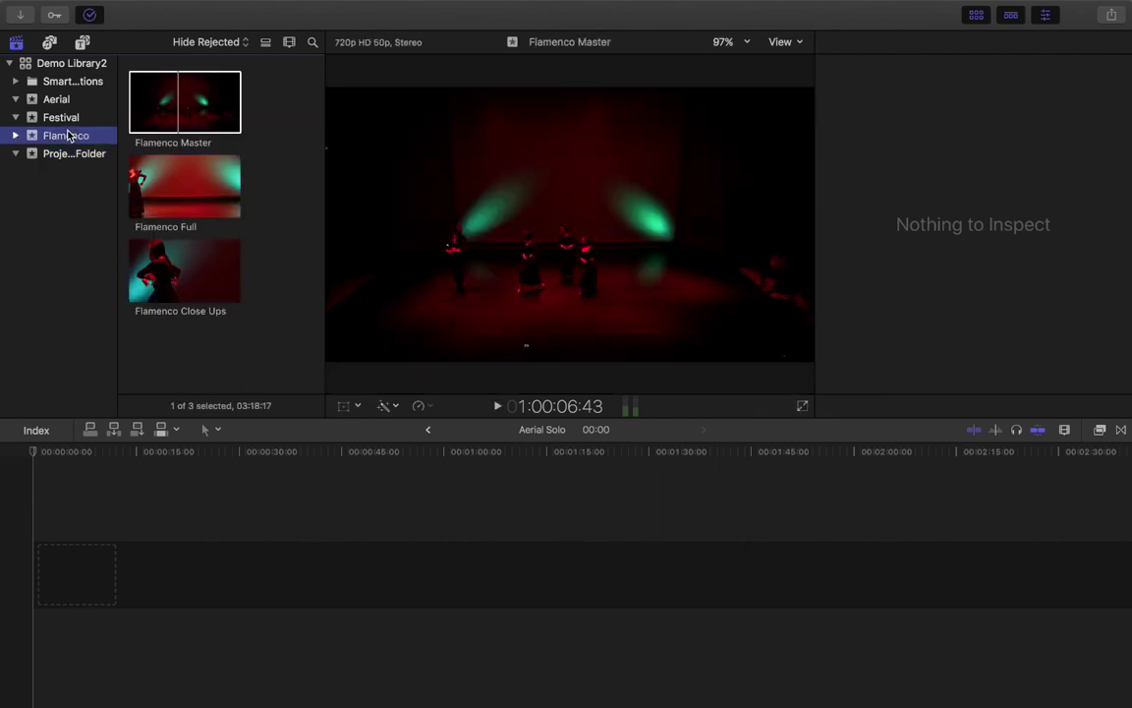
click(75, 117)
click(243, 85)
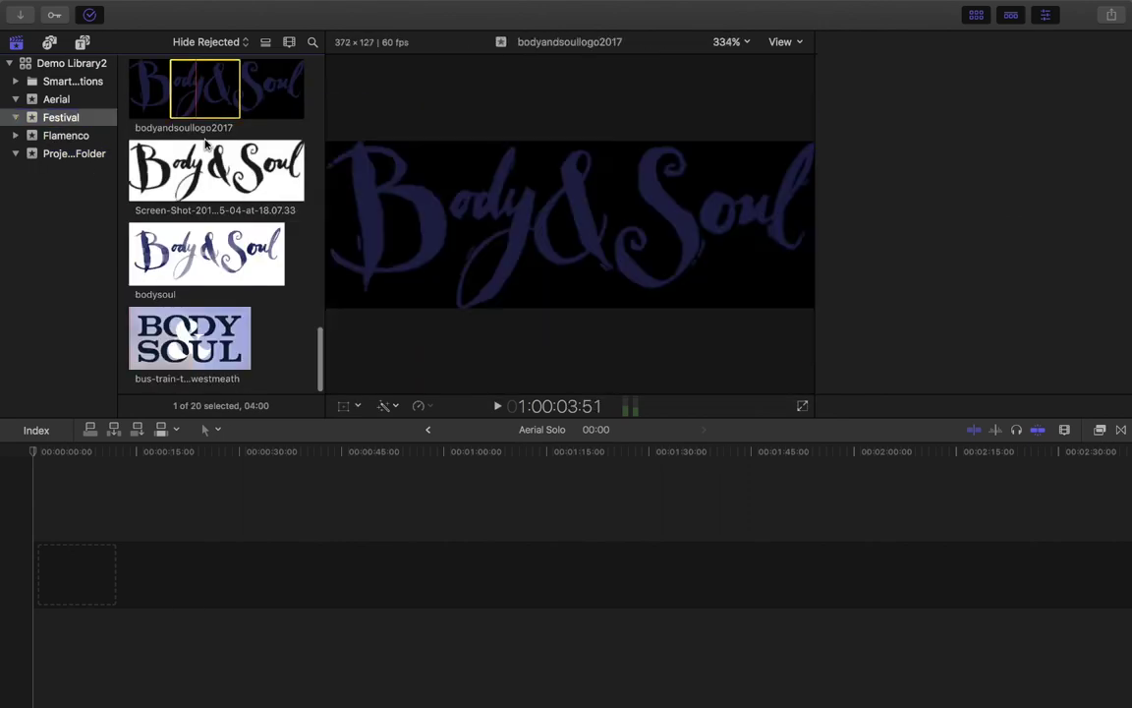
scroll(252, 256, up, 10)
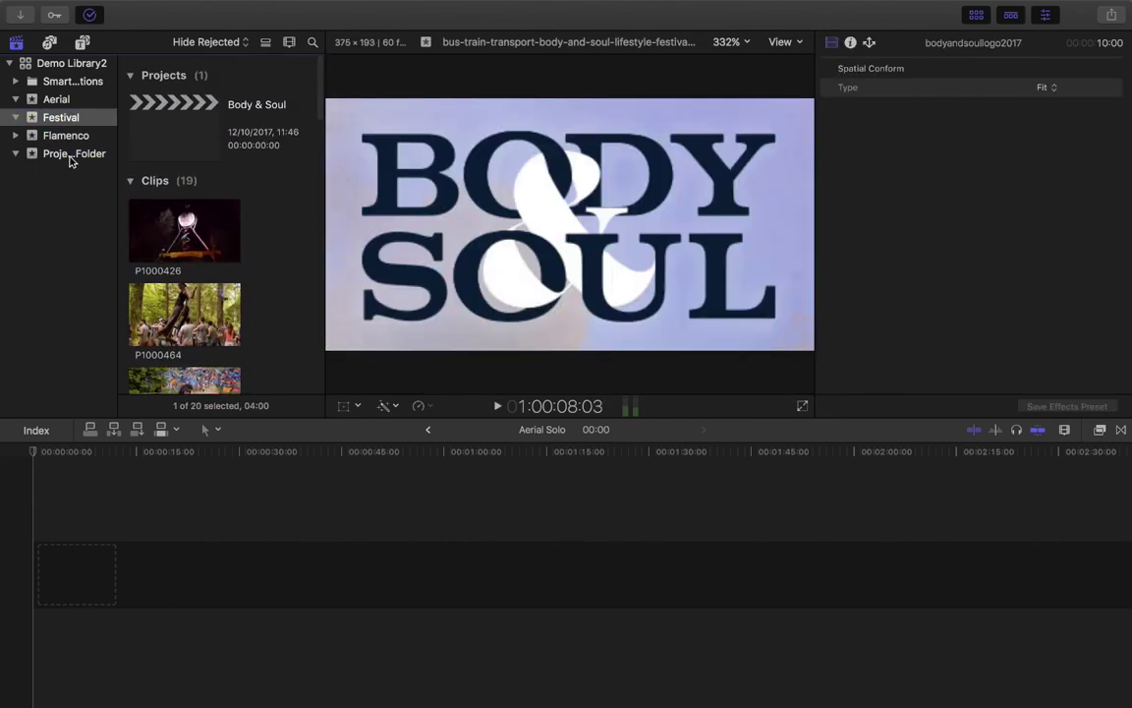
click(64, 138)
click(65, 119)
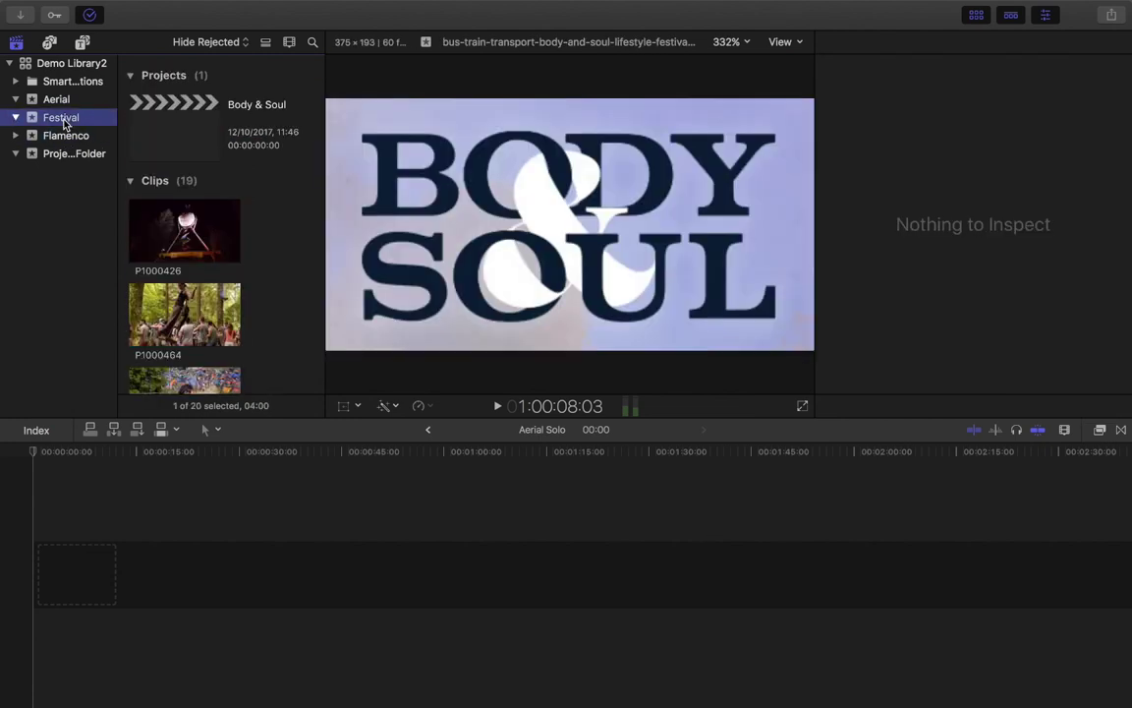
click(57, 99)
click(70, 117)
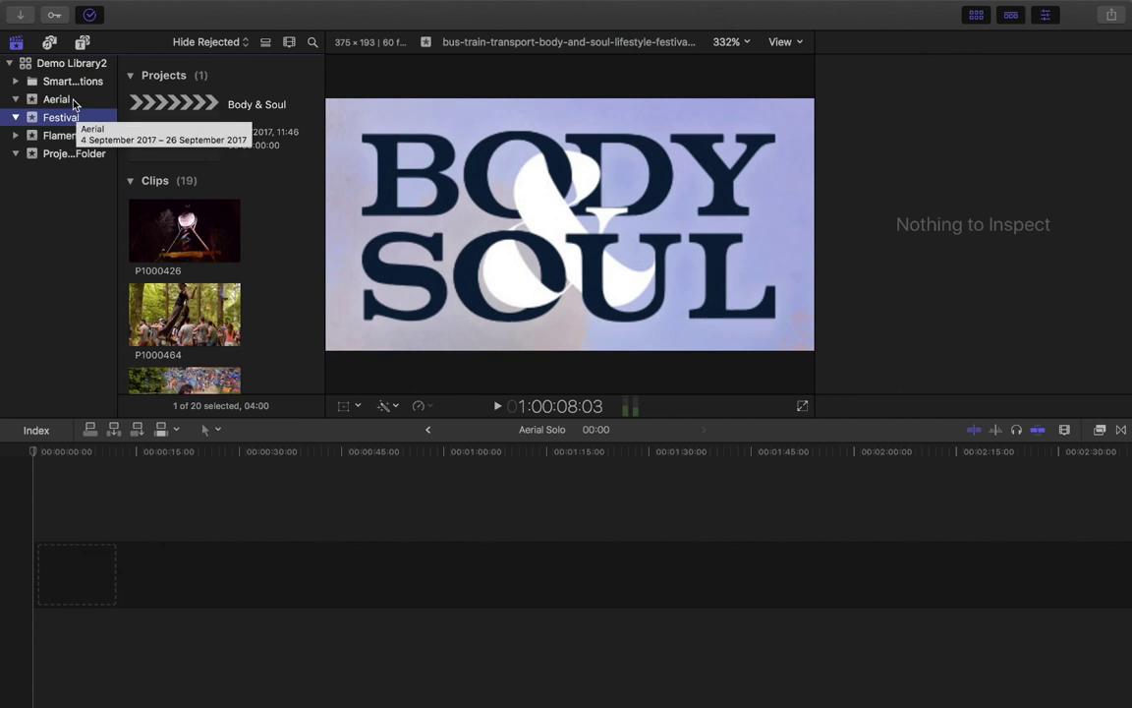
click(73, 102)
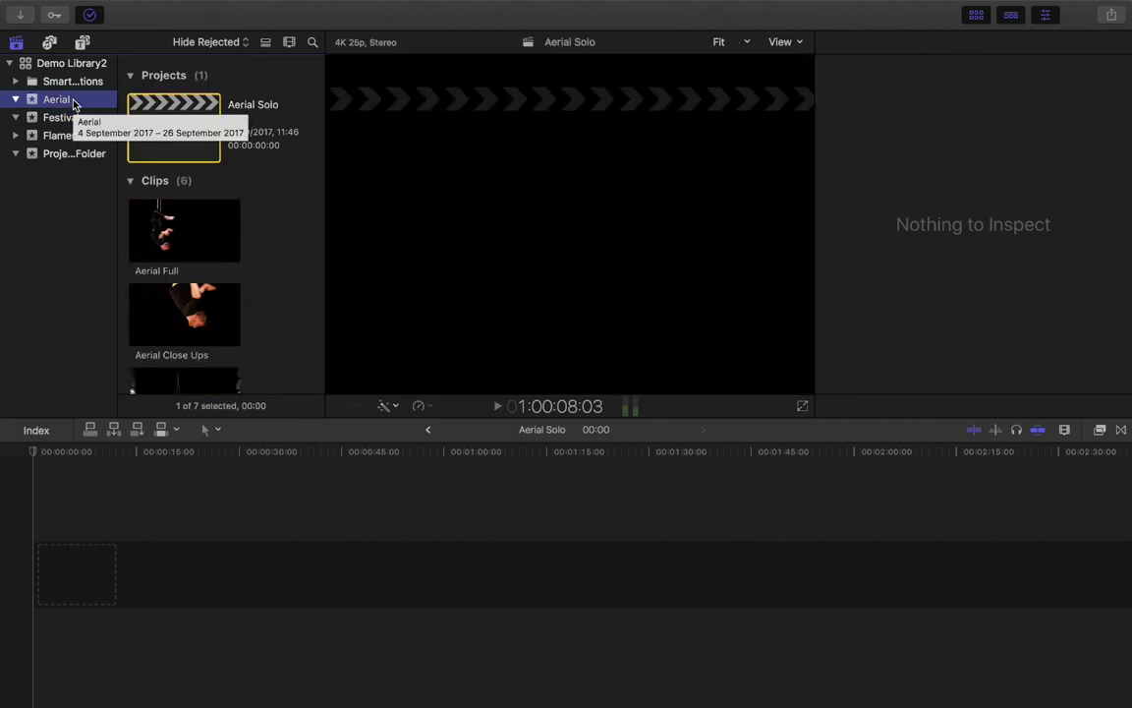